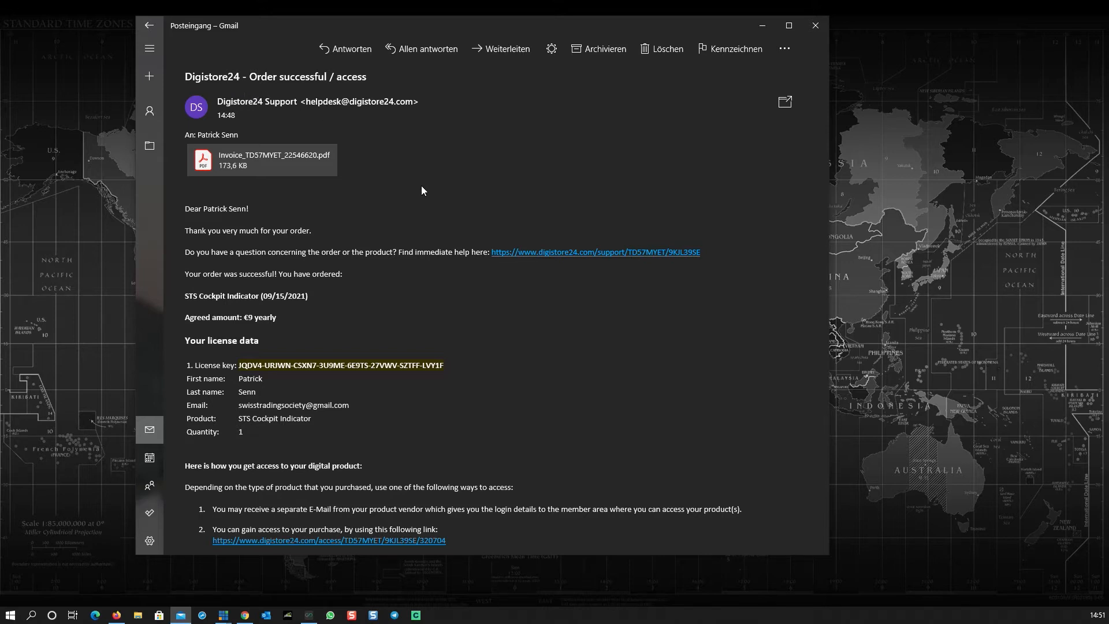
# - Find the license data in the Digistore24 order e-mail and select the license key
pyautogui.scroll(-2, 422, 199)
pyautogui.scroll(2, 422, 199)
pyautogui.scroll(-3, 387, 131)
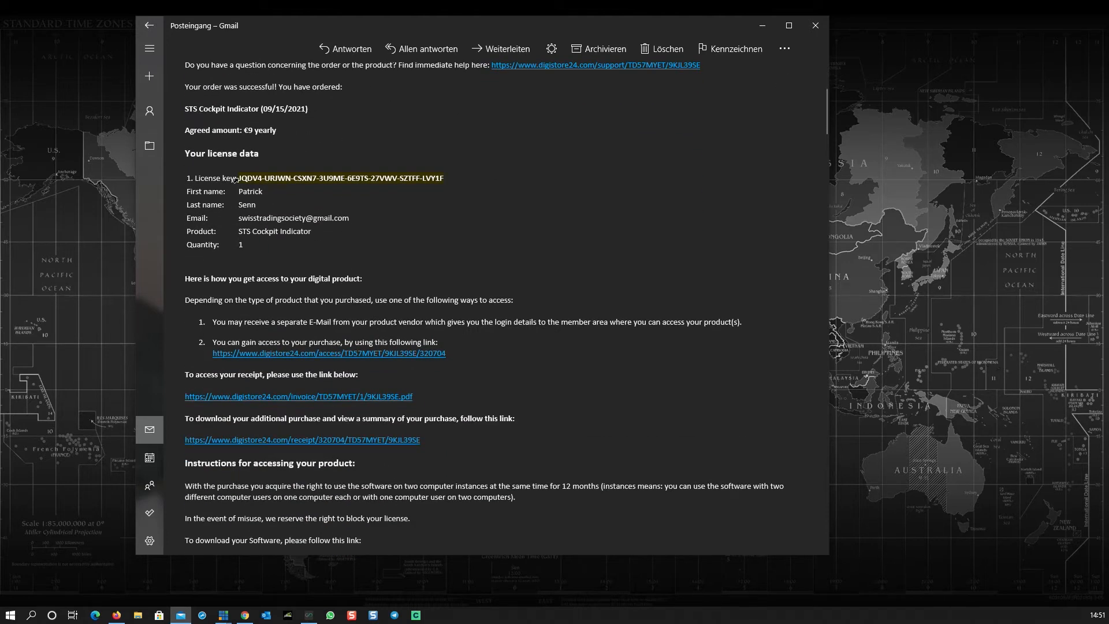
pyautogui.moveTo(477, 182); pyautogui.dragTo(254, 180)
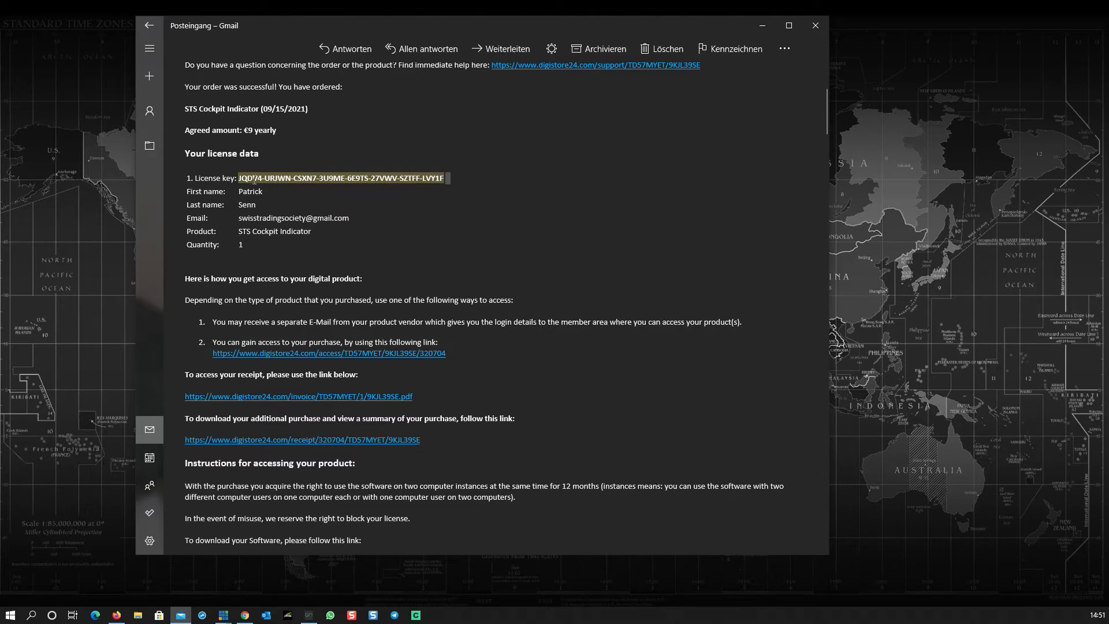
# - Follow the e-mail's "Download Page for Cockpit & Cockpit remote" link and switch to Chrome for the download
pyautogui.scroll(-5, 395, 271)
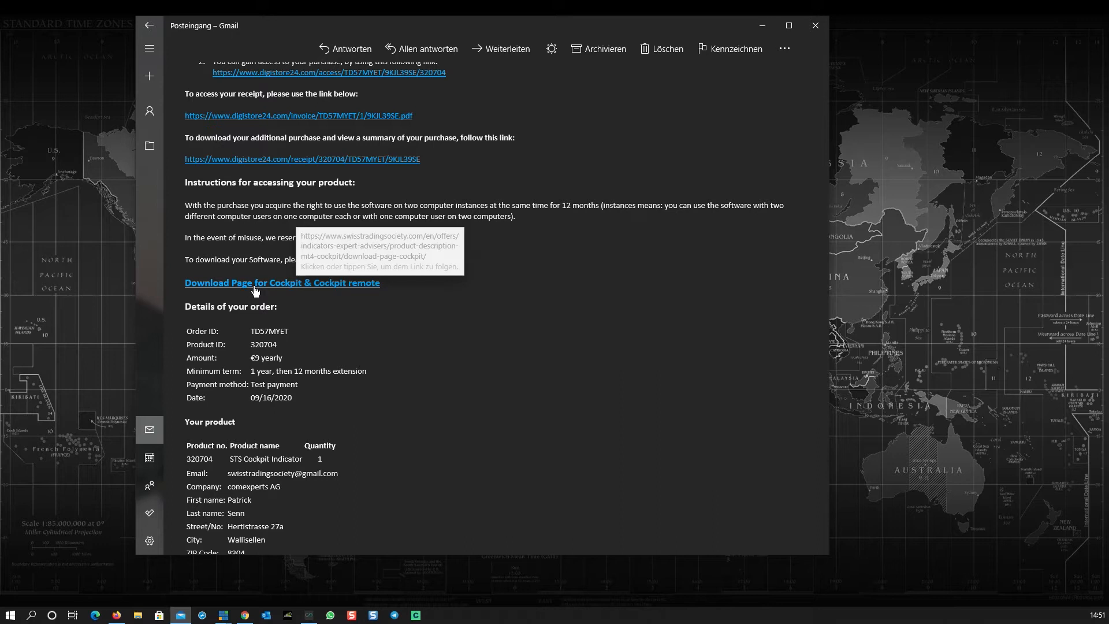
pyautogui.click(256, 289)
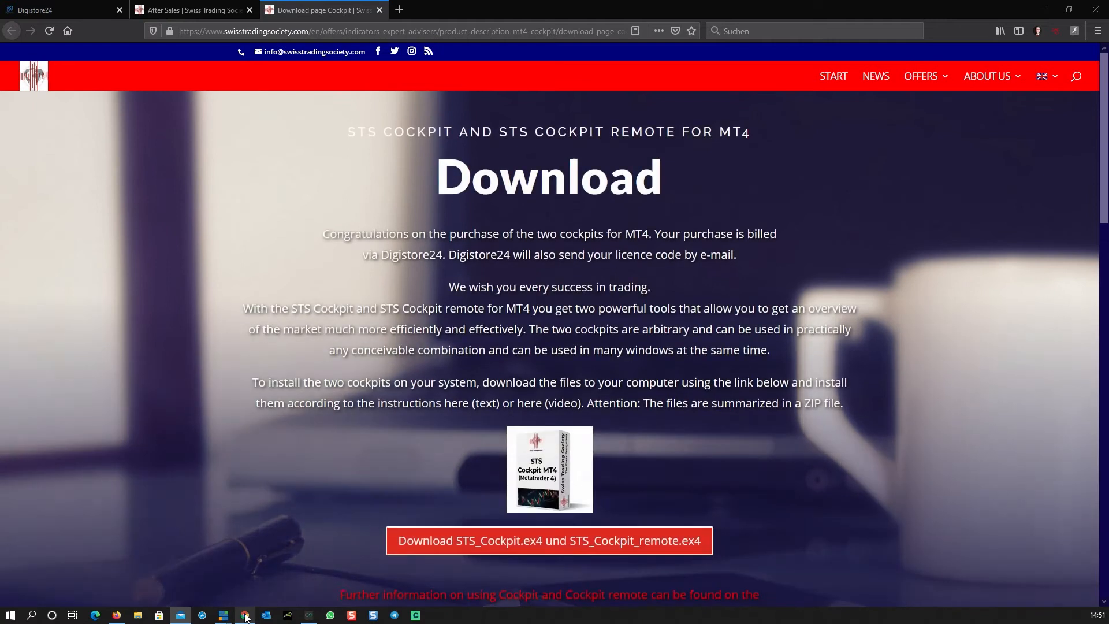
pyautogui.moveTo(247, 618)
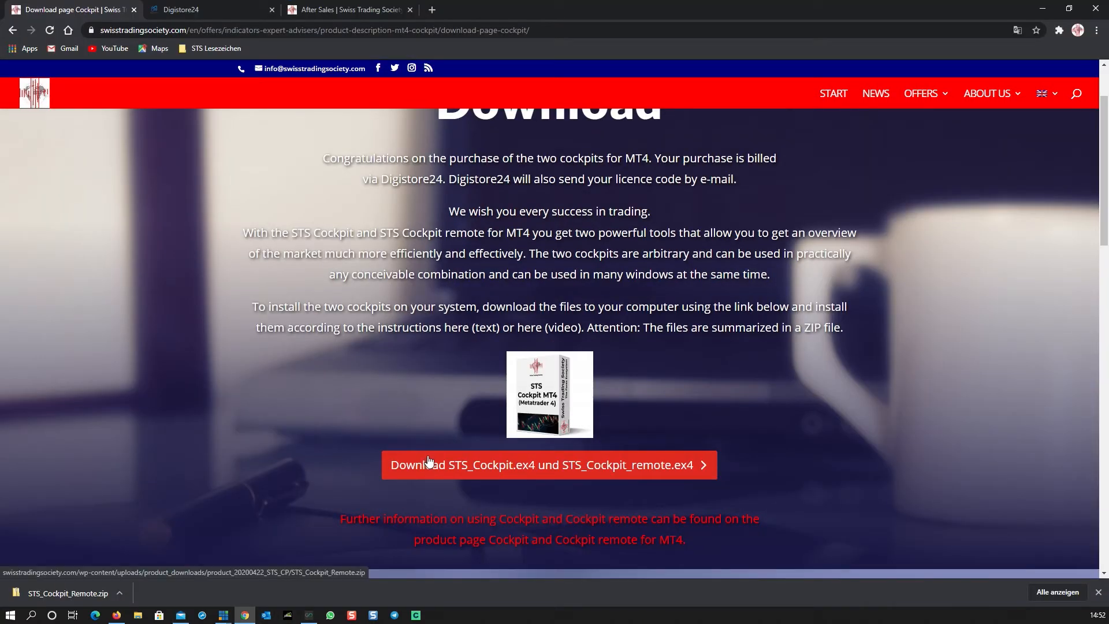
# - Download the ZIP with STS_Cockpit.ex4 and STS_Cockpit_remote.ex4 and open the archive to show its files
pyautogui.click(428, 460)
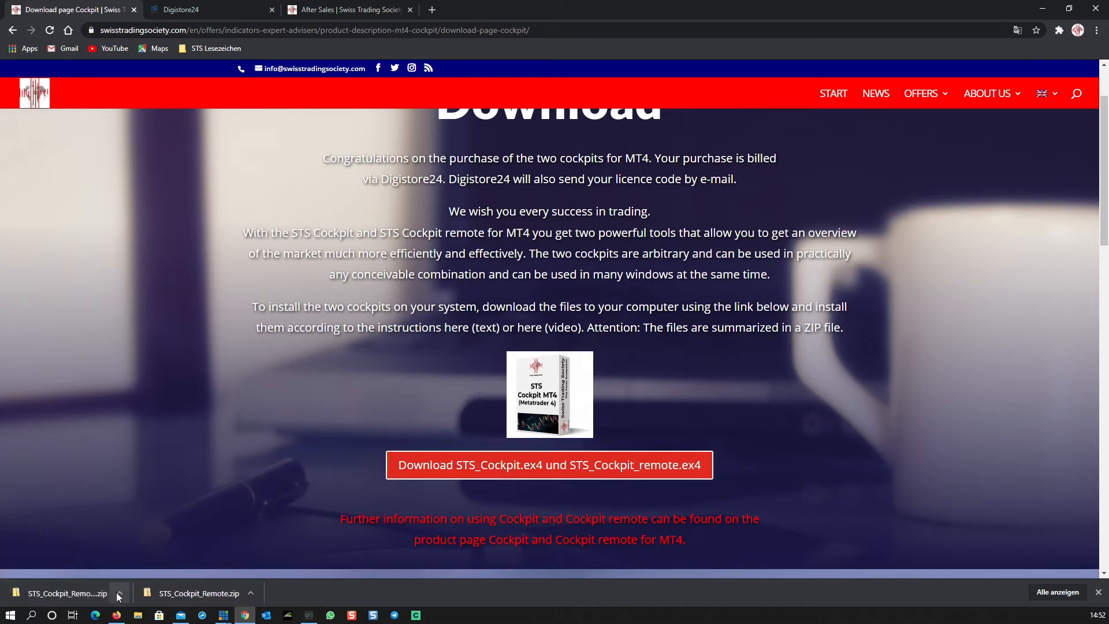
pyautogui.click(118, 594)
pyautogui.click(140, 517)
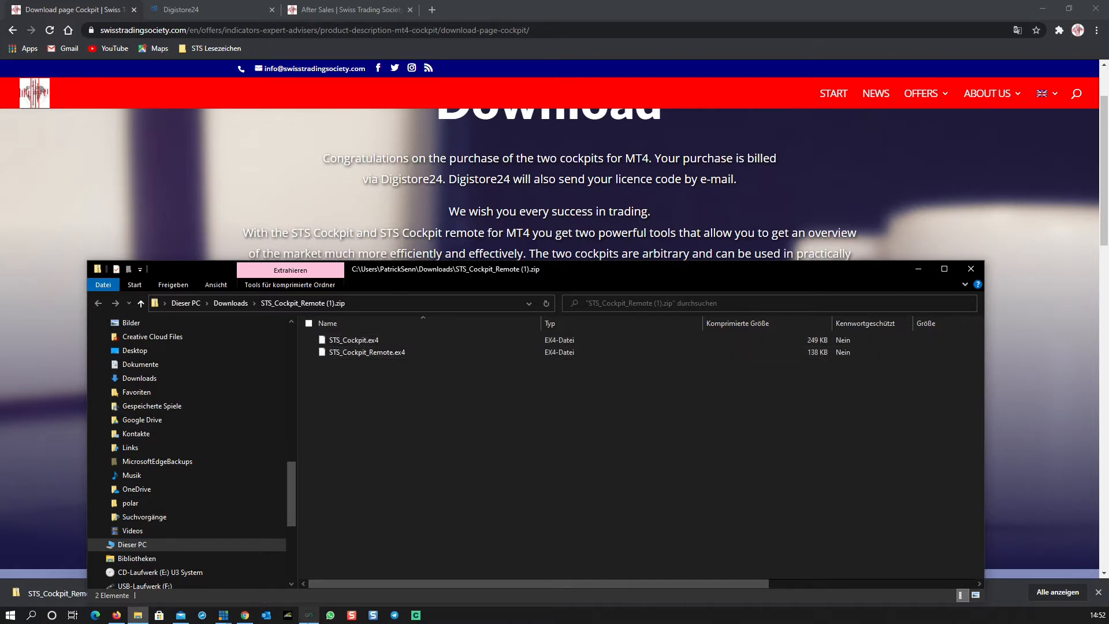
# - Switch to MetaTrader 4, open its data folder and move the folder window higher on the screen
pyautogui.click(292, 532)
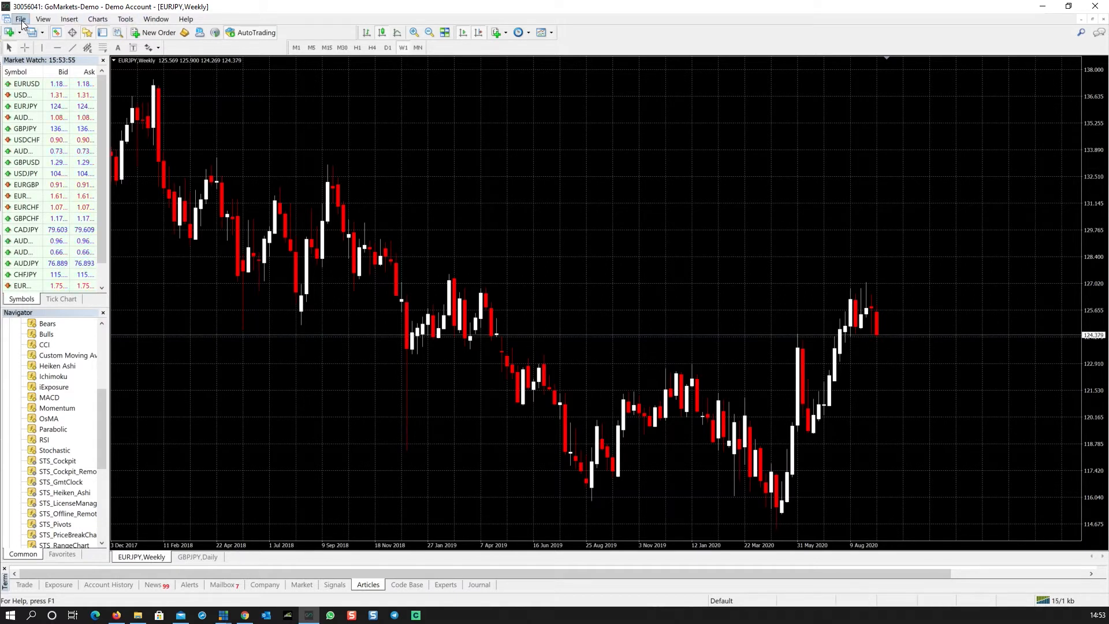
pyautogui.click(21, 20)
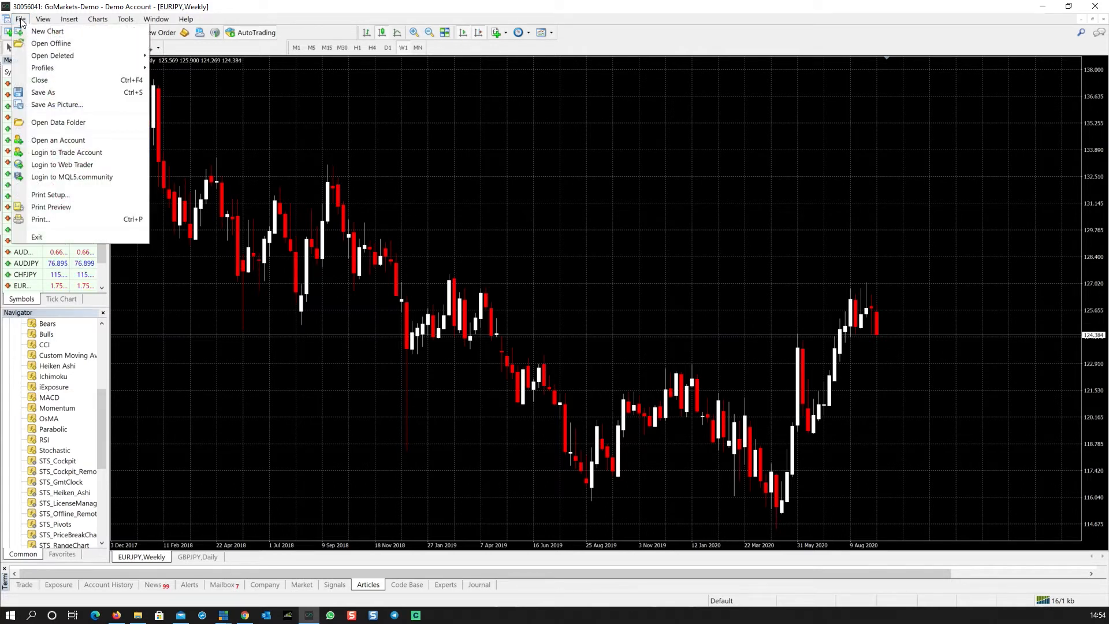
pyautogui.click(54, 124)
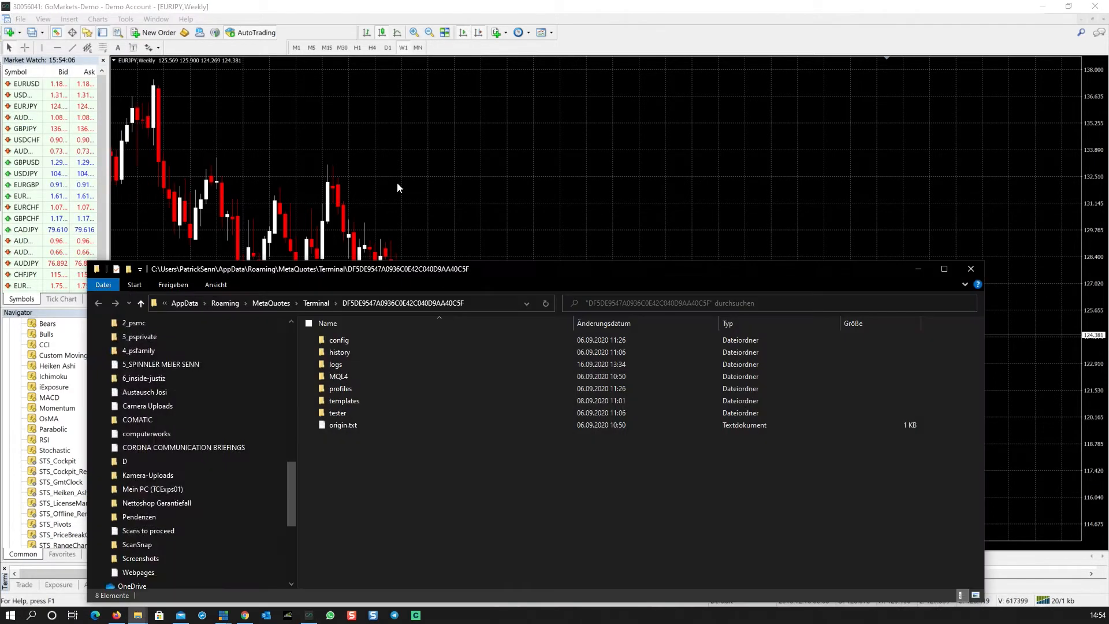
pyautogui.moveTo(501, 276); pyautogui.dragTo(464, 122)
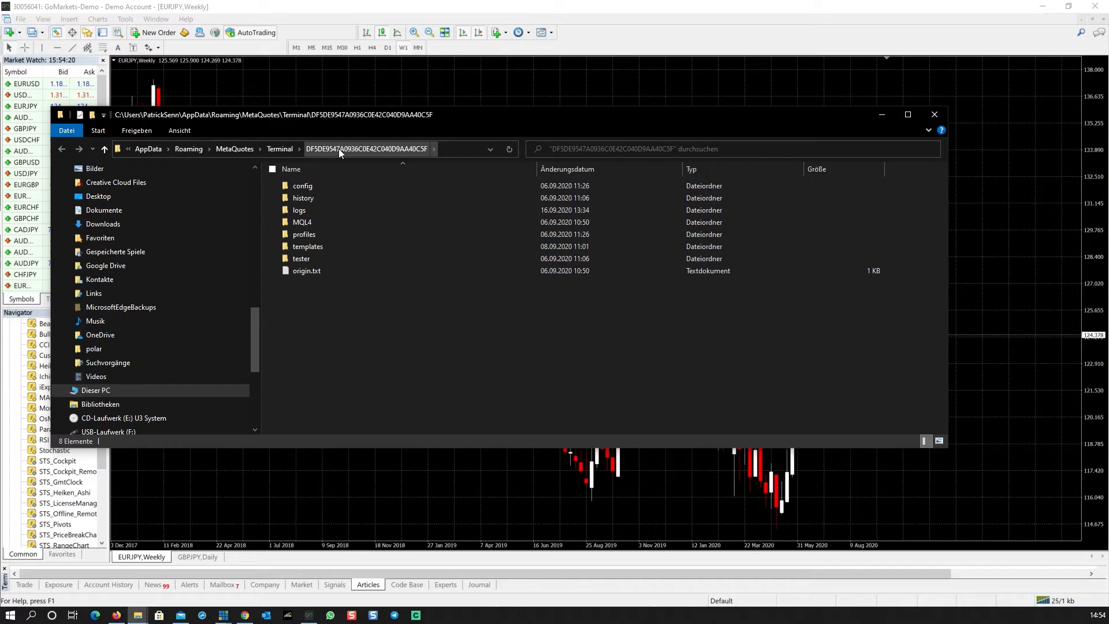
# - Go to the Indicators folder inside MQL4 in the data folder
pyautogui.doubleClick(301, 222)
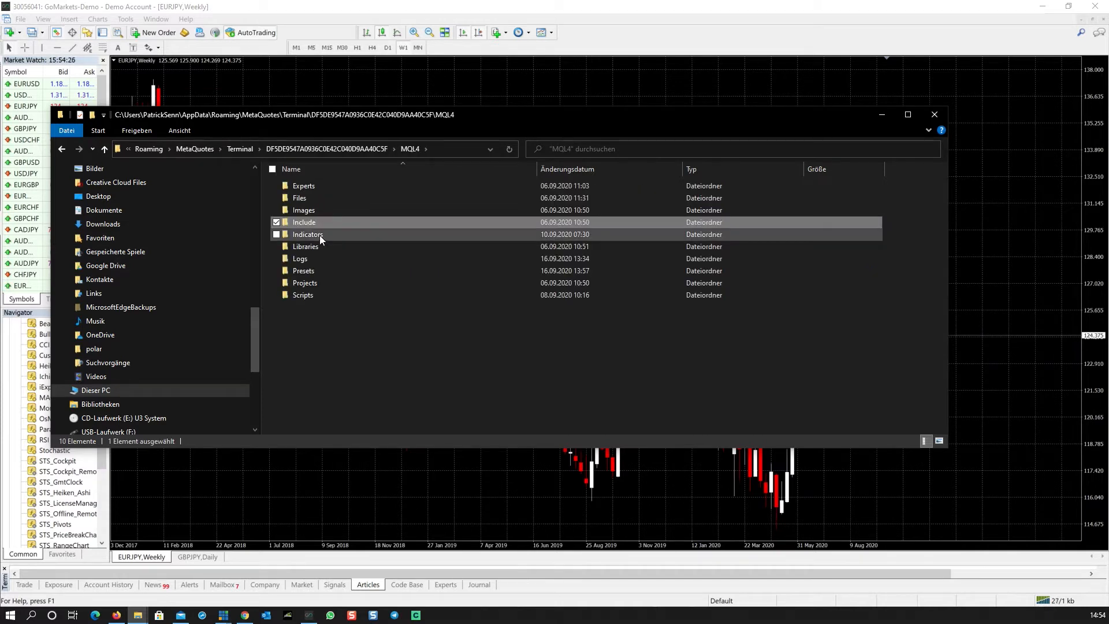
pyautogui.click(320, 235)
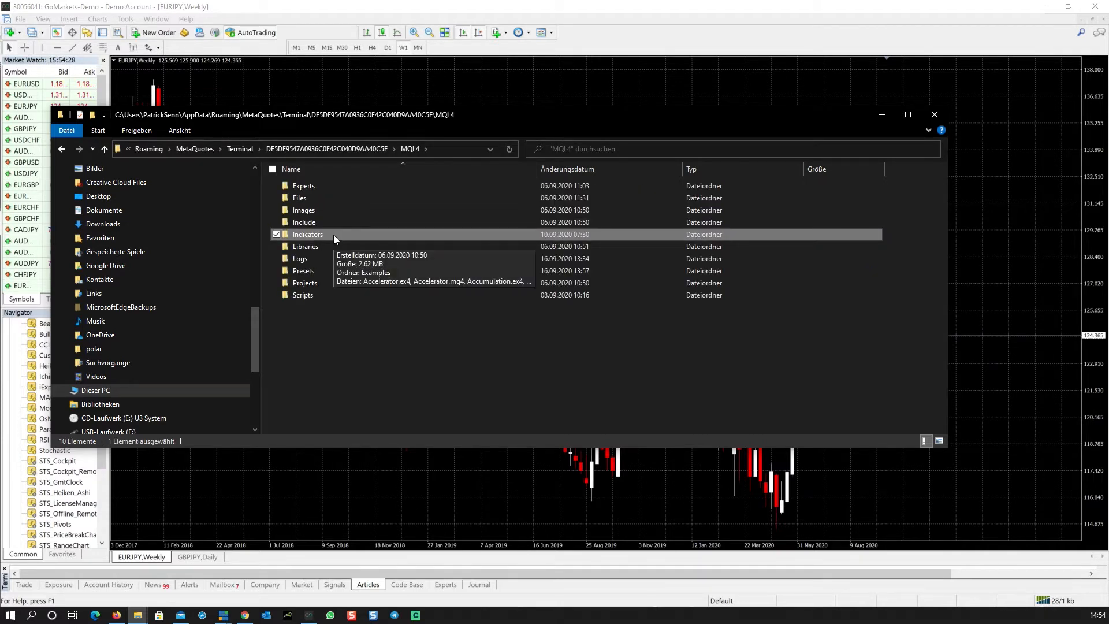
pyautogui.doubleClick(334, 235)
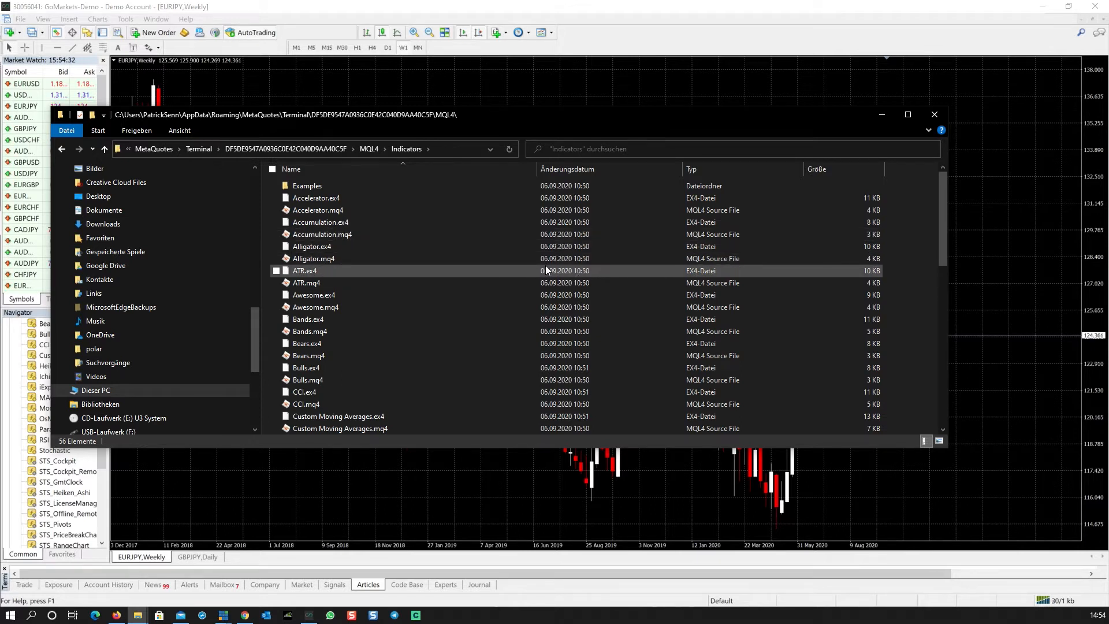
# - Try to copy STS_Cockpit.ex4 and STS_Cockpit_Remote.ex4 from the ZIP into the Indicators folder, and close both folder windows
pyautogui.click(137, 615)
pyautogui.click(74, 580)
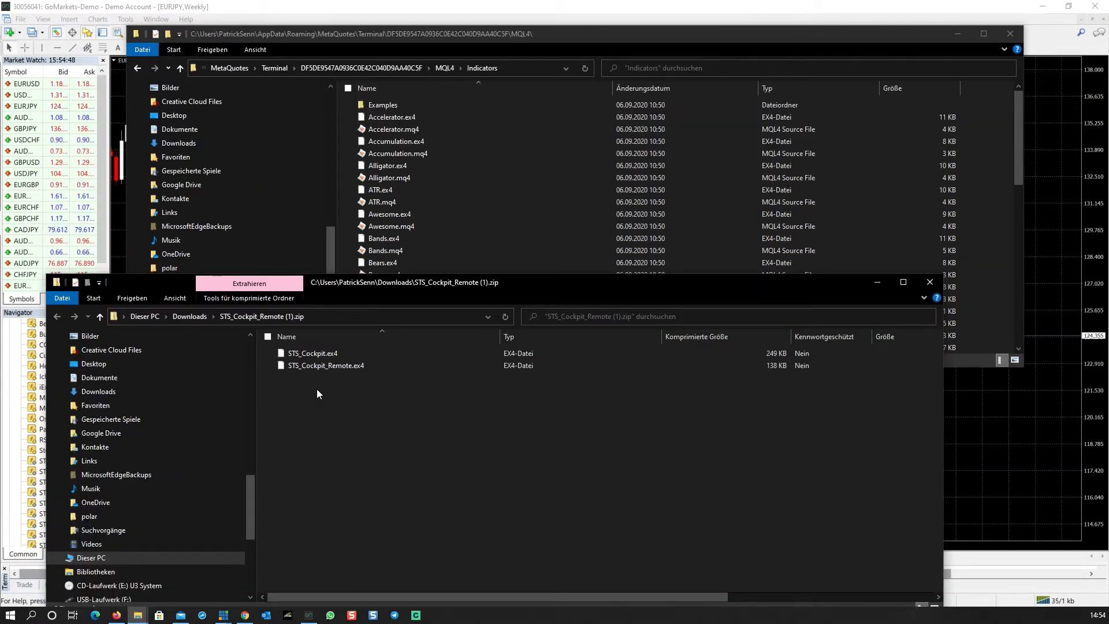
pyautogui.moveTo(316, 382); pyautogui.dragTo(491, 227)
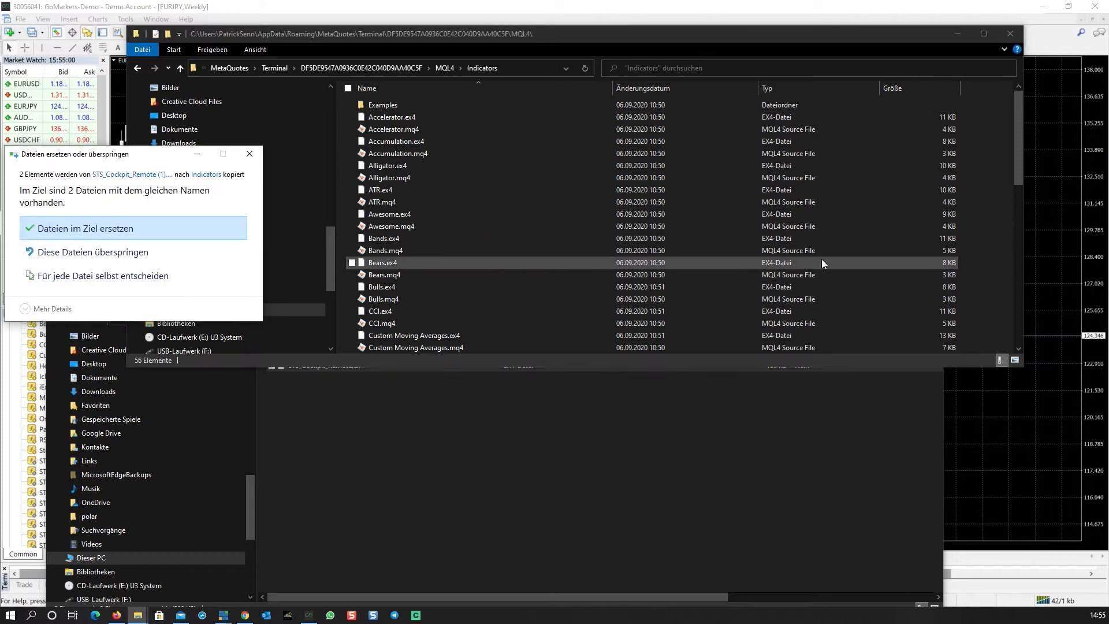
pyautogui.click(249, 155)
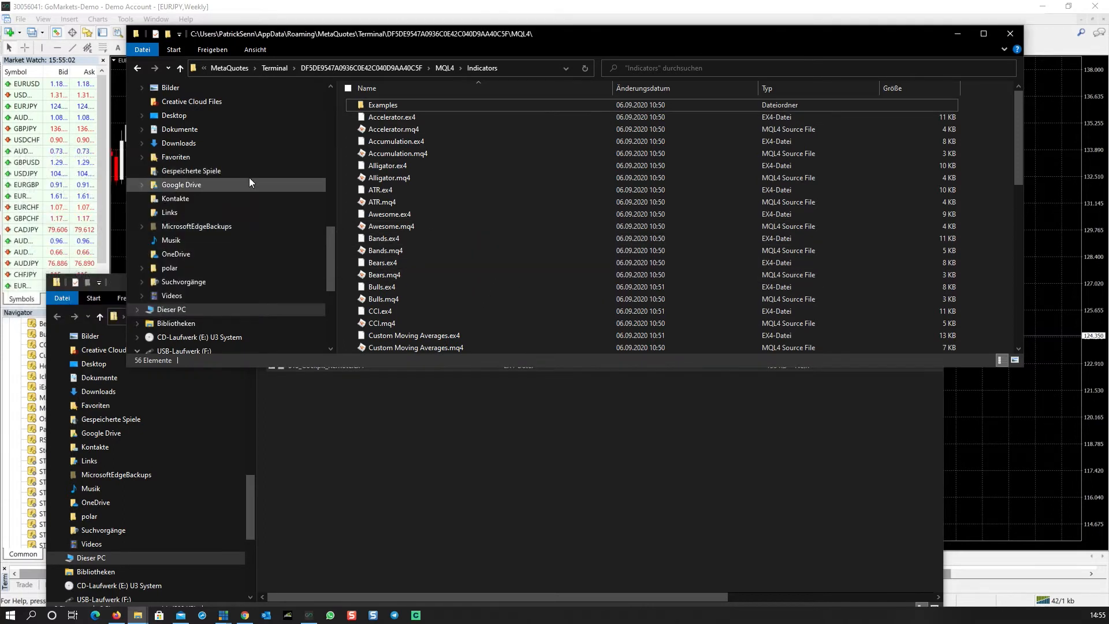
pyautogui.click(1011, 35)
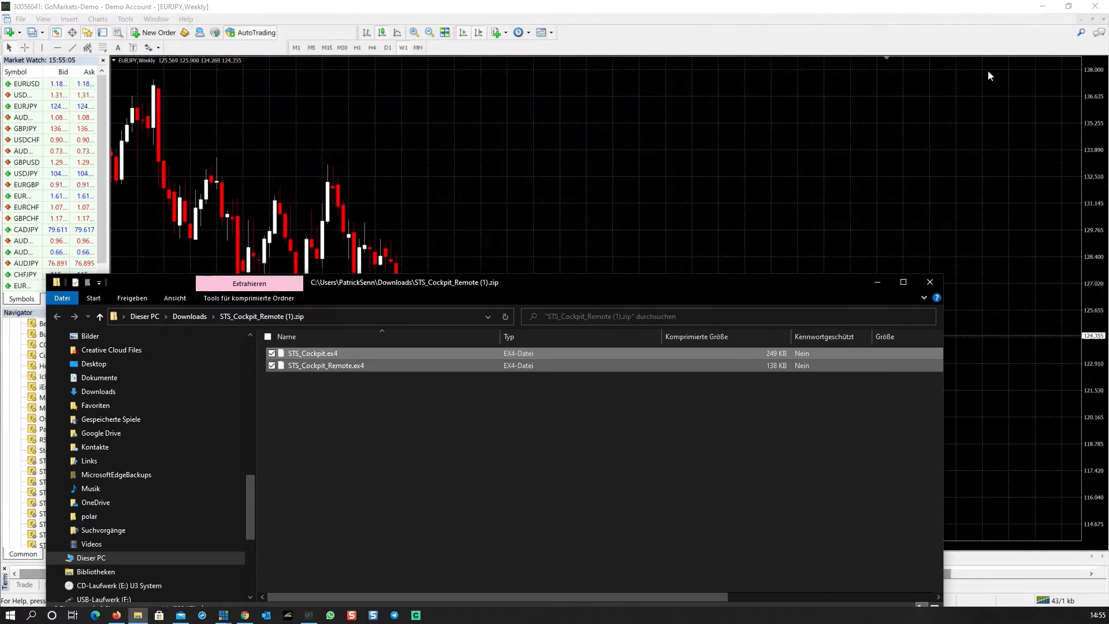
pyautogui.click(931, 283)
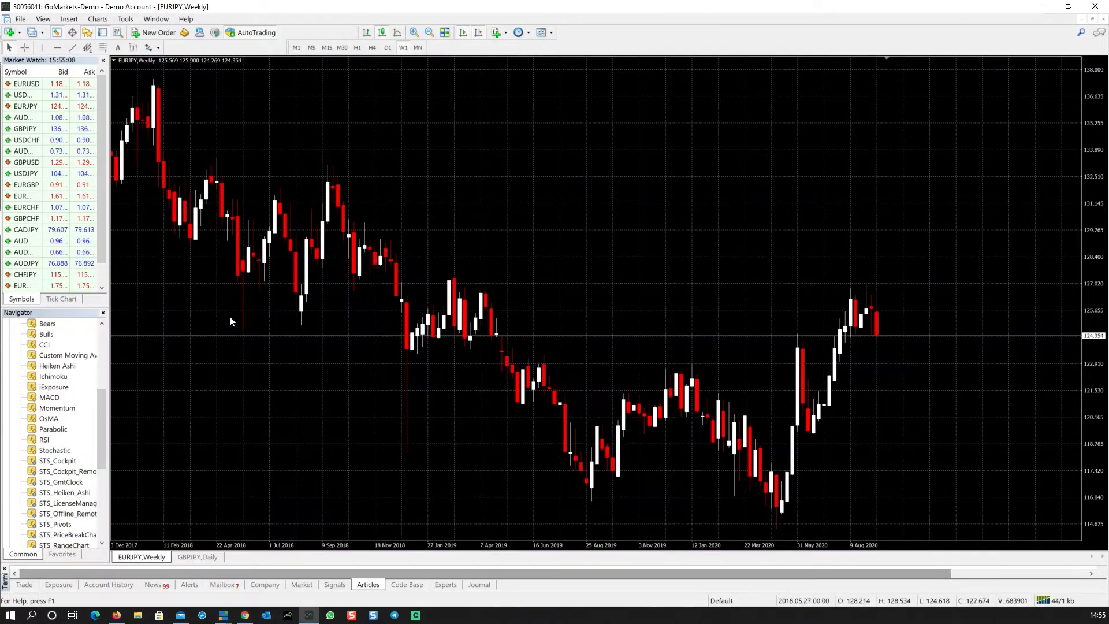
# - Refresh the Indicators list in the Navigator
pyautogui.moveTo(99, 442); pyautogui.dragTo(99, 379)
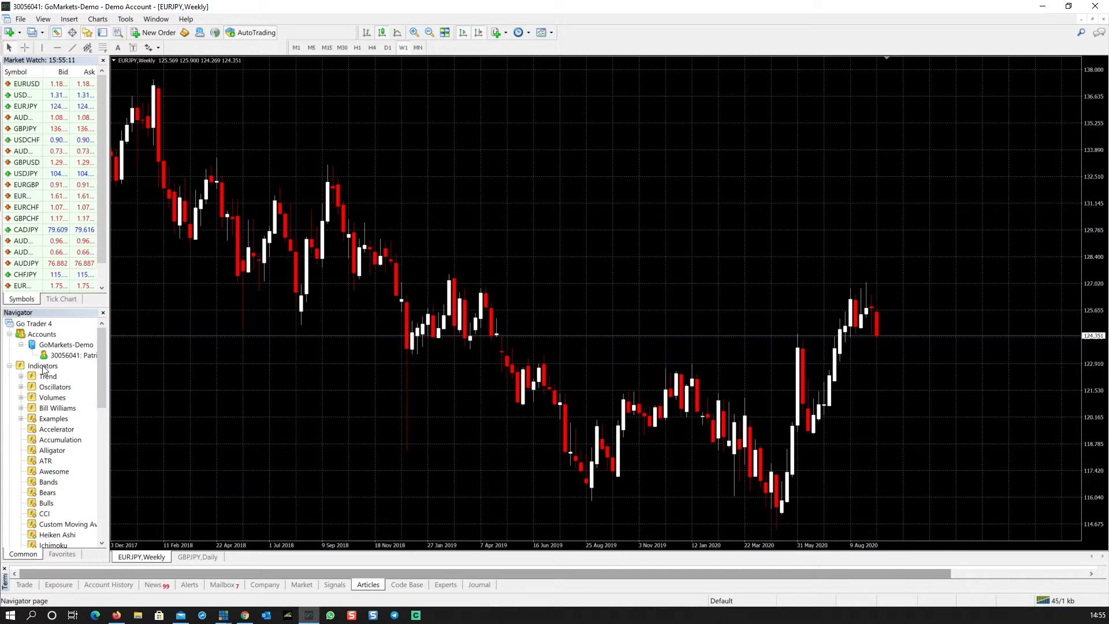
pyautogui.click(44, 368)
pyautogui.rightClick(45, 369)
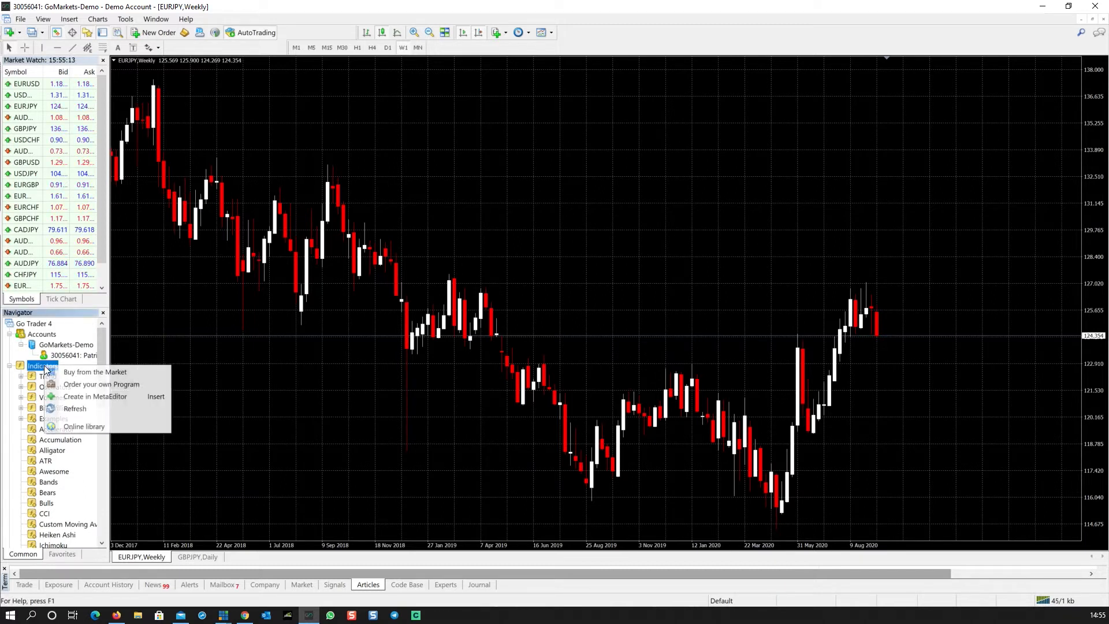
pyautogui.click(84, 412)
# - Attach the STS_Cockpit indicator to the EURJPY weekly chart and show its input settings
pyautogui.moveTo(102, 366); pyautogui.dragTo(102, 442)
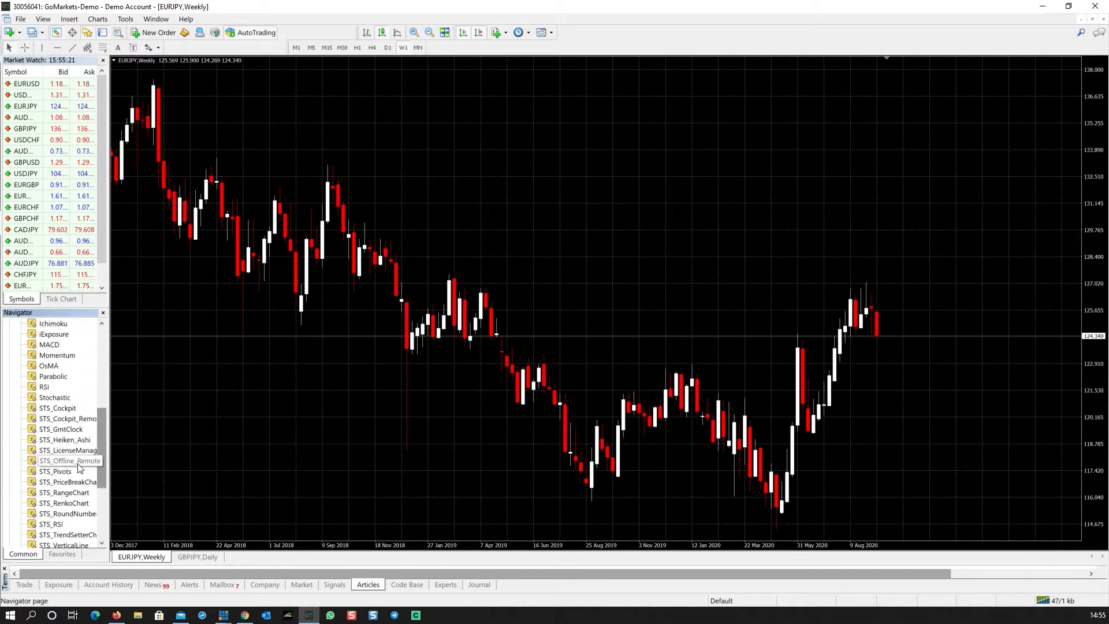
pyautogui.click(56, 408)
pyautogui.moveTo(56, 412); pyautogui.dragTo(270, 382)
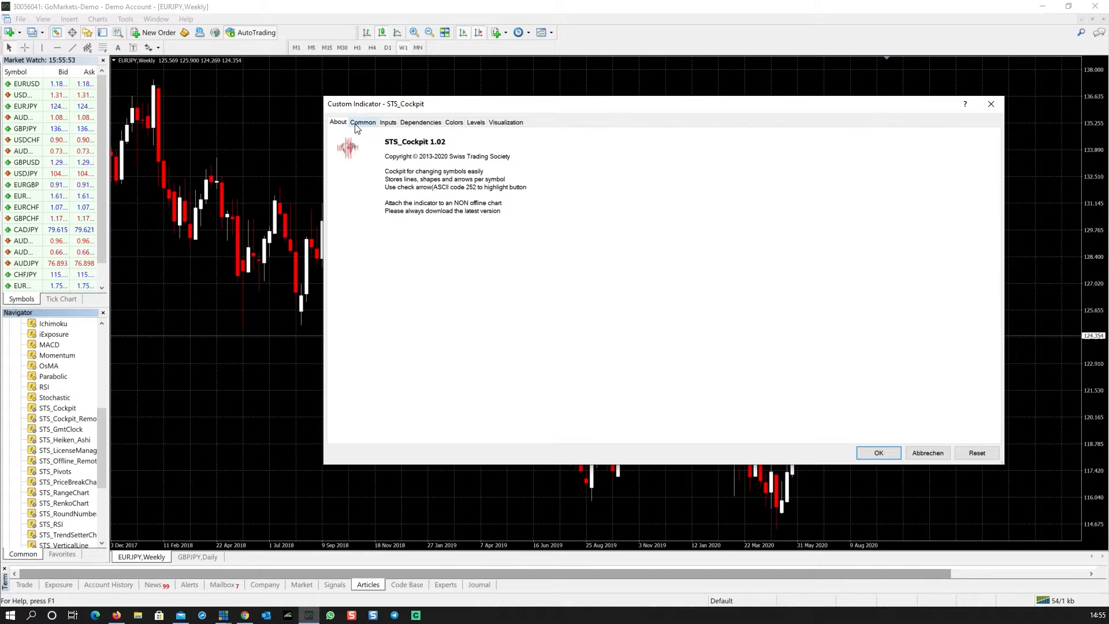
pyautogui.click(389, 123)
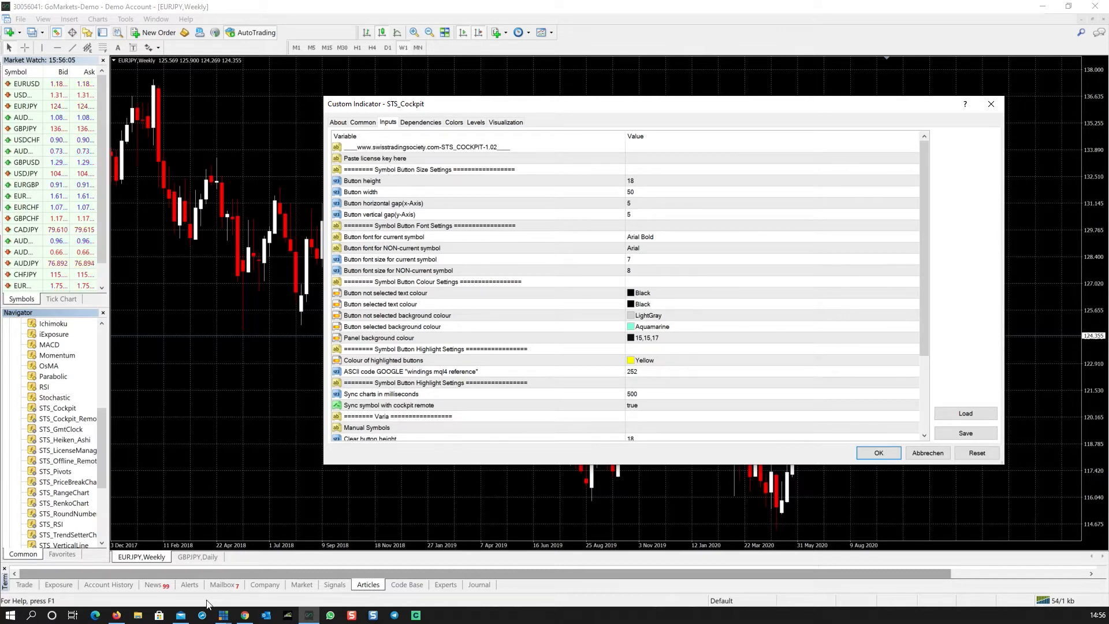
# - Copy the license key from the order e-mail and paste it into the indicator's "Paste license key here" field
pyautogui.click(181, 615)
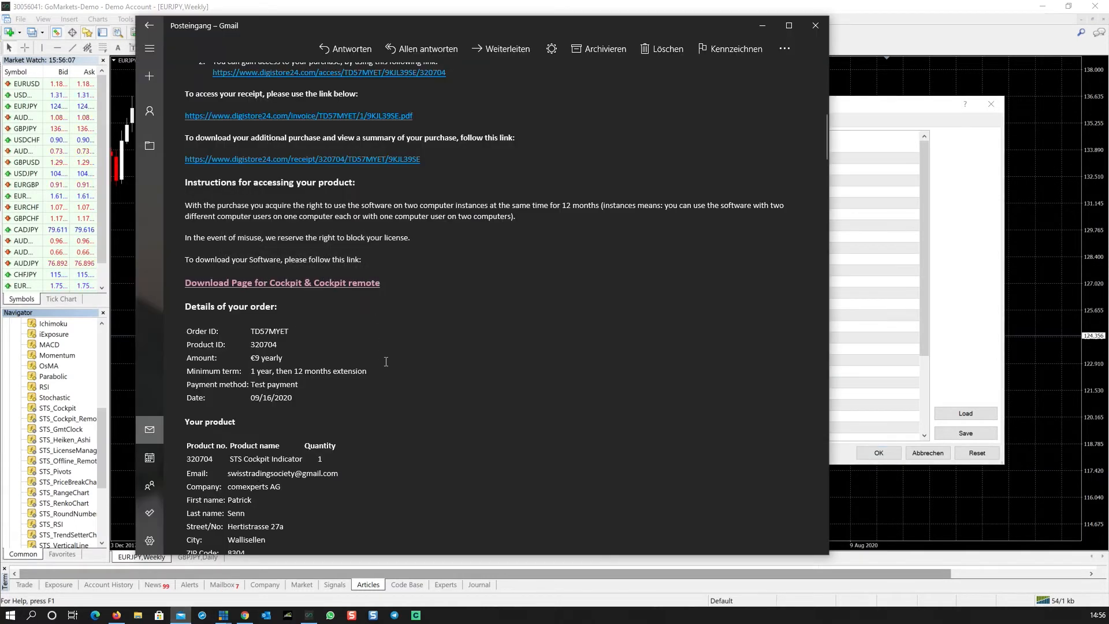
pyautogui.scroll(8, 380, 395)
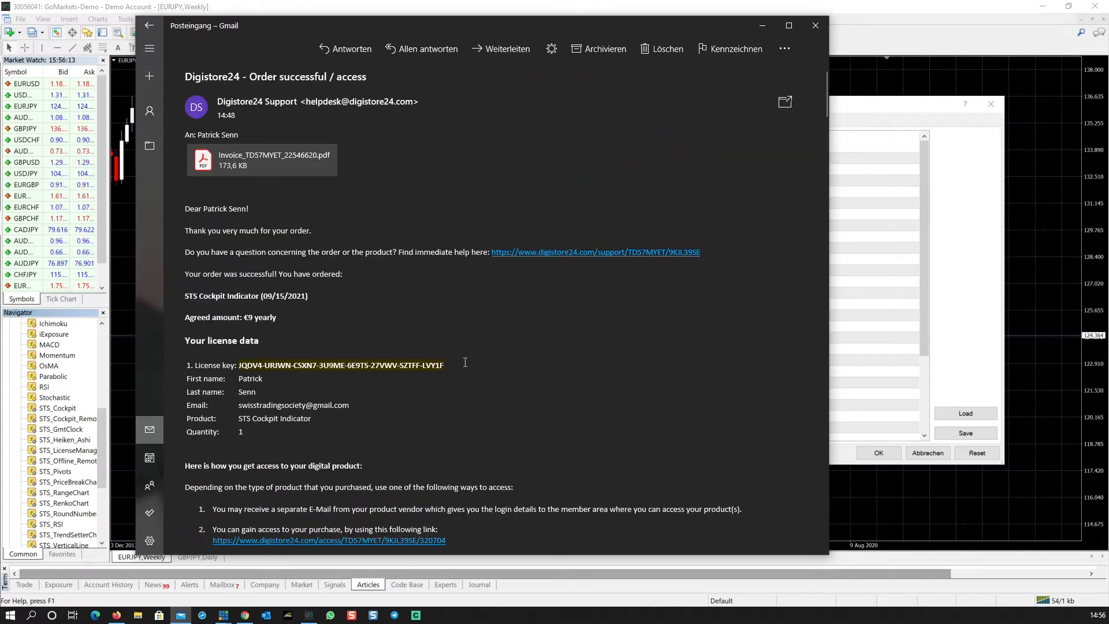
pyautogui.moveTo(465, 362); pyautogui.dragTo(238, 365)
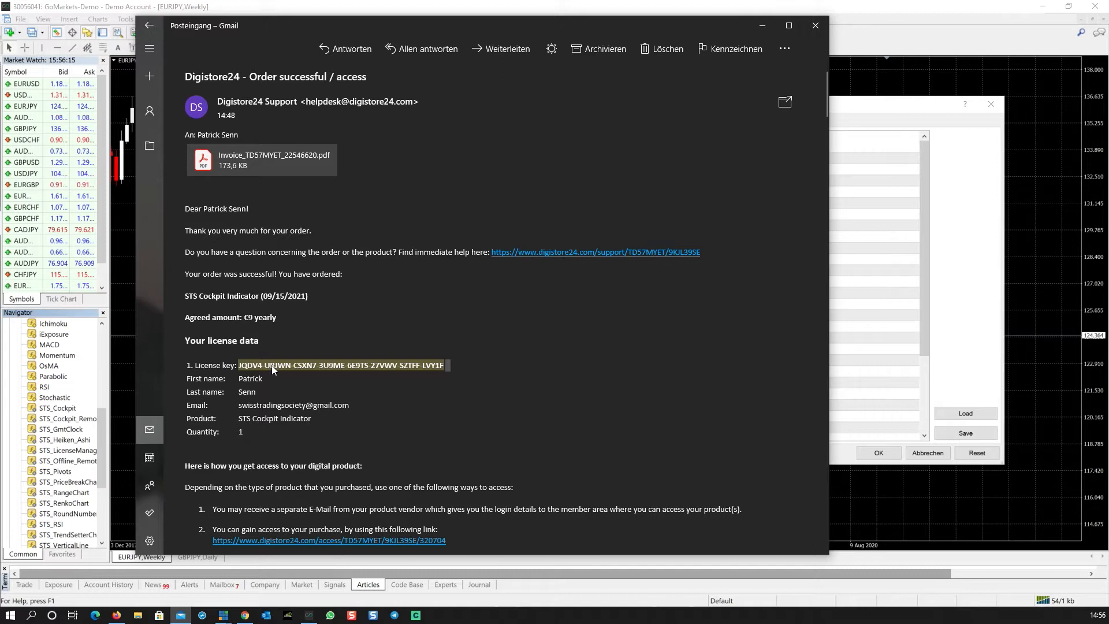
pyautogui.click(836, 216)
pyautogui.click(667, 161)
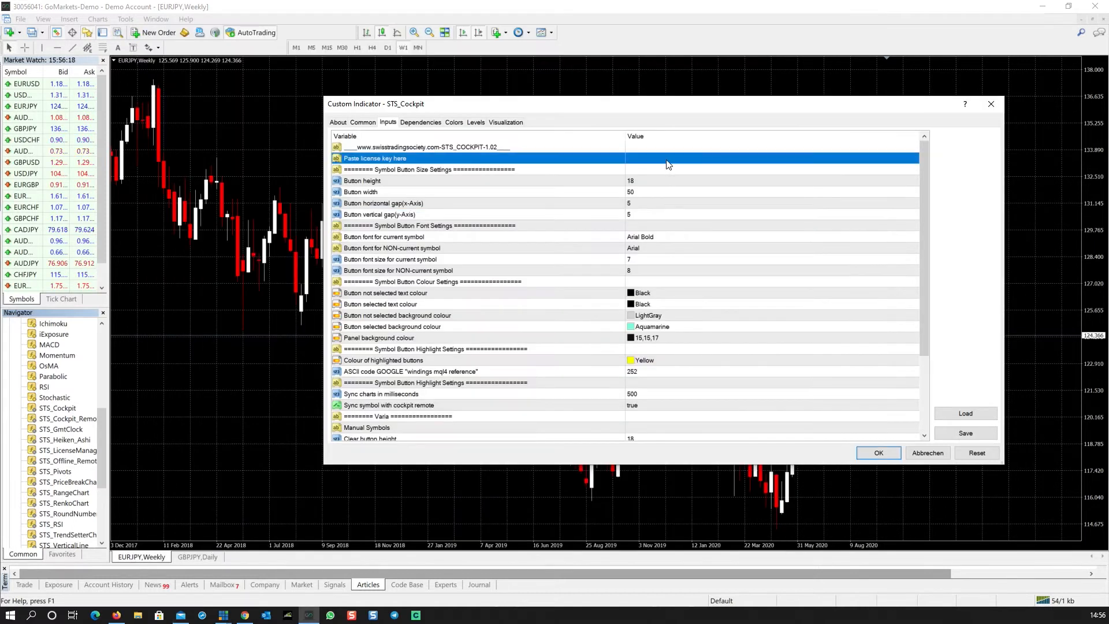
pyautogui.click(667, 162)
pyautogui.hotkey('ctrl', 'v')
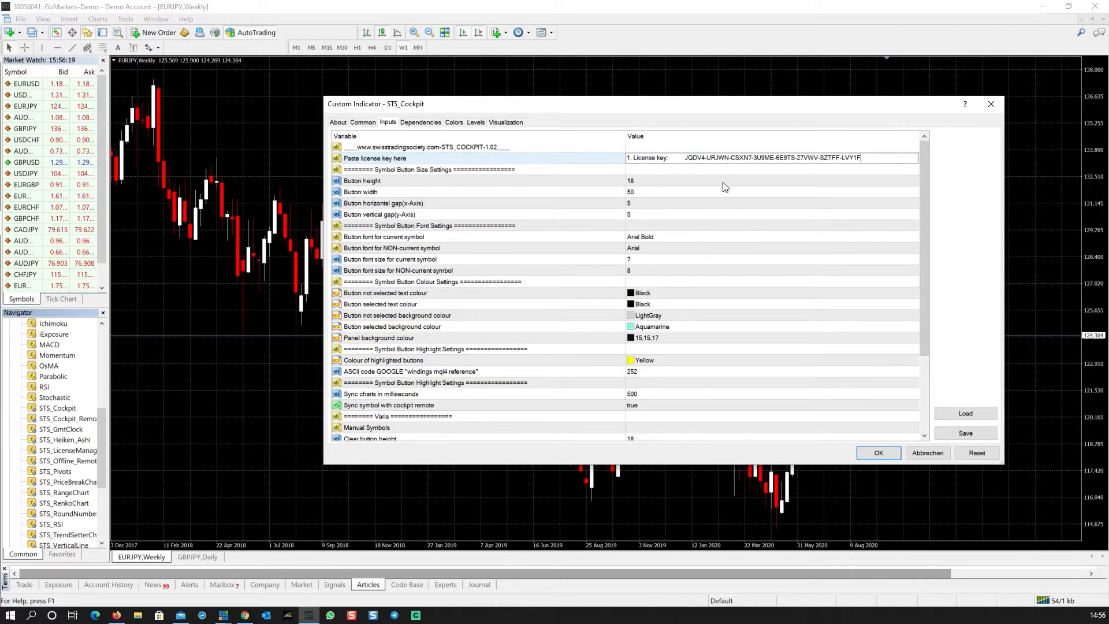
# - Remove the "1. License key:" prefix from the license key field and apply the STS_Cockpit settings
pyautogui.moveTo(684, 158); pyautogui.dragTo(580, 162)
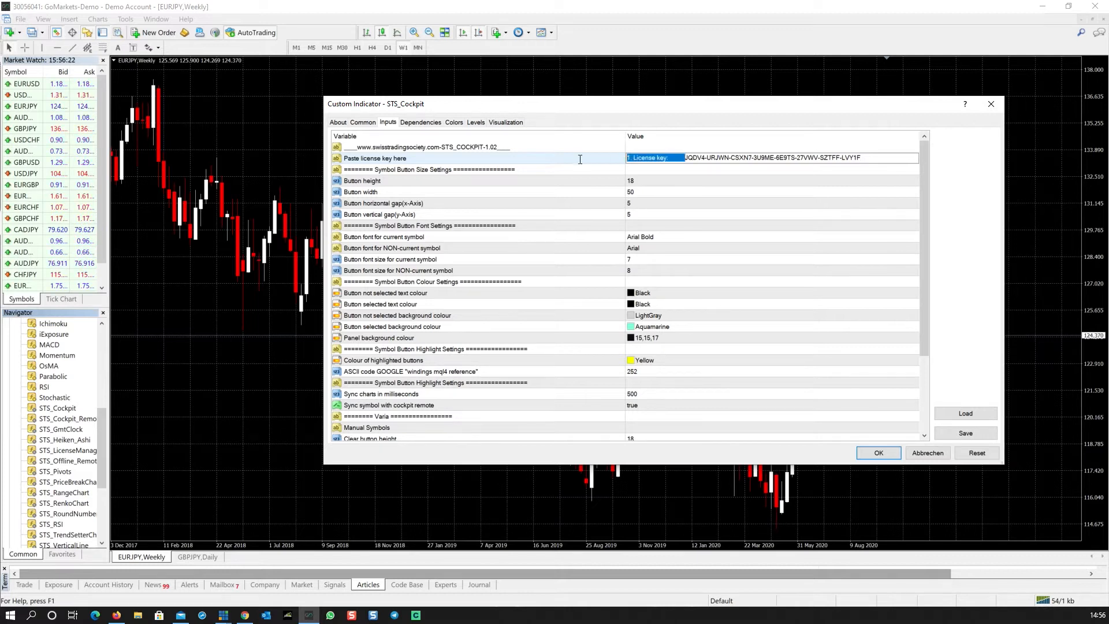
pyautogui.press('BackSpace')
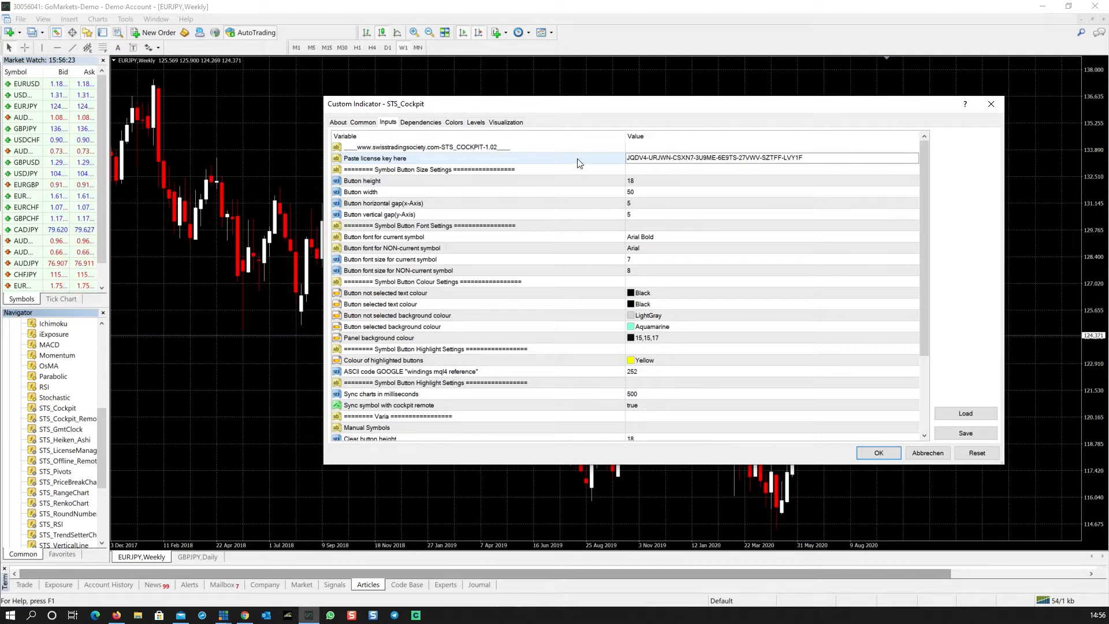
pyautogui.click(881, 455)
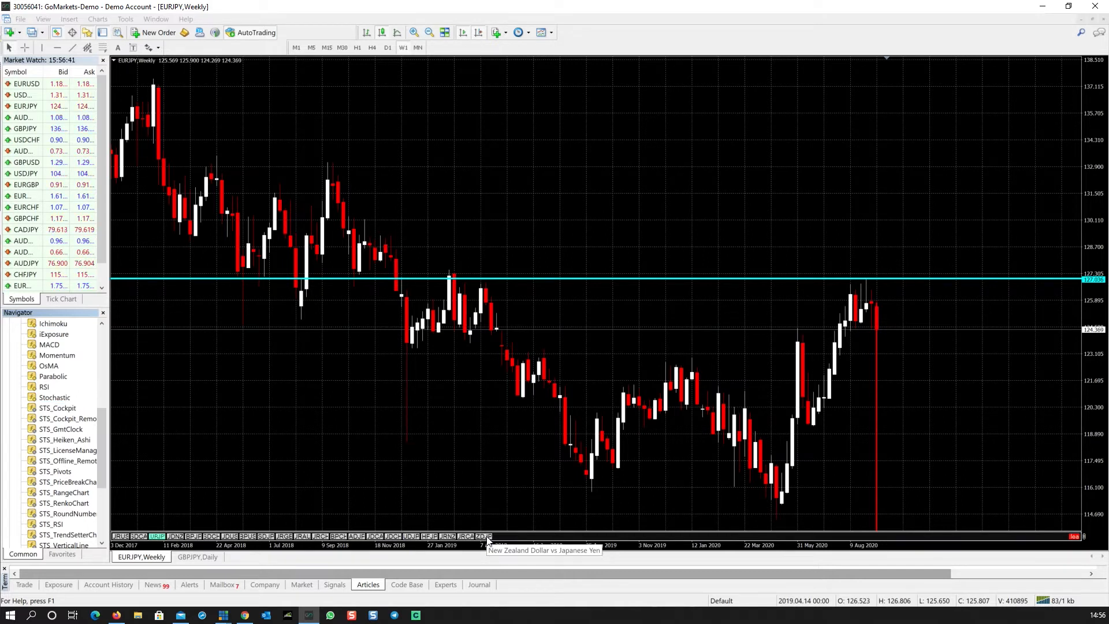
pyautogui.hotkey('ctrl', 'i')
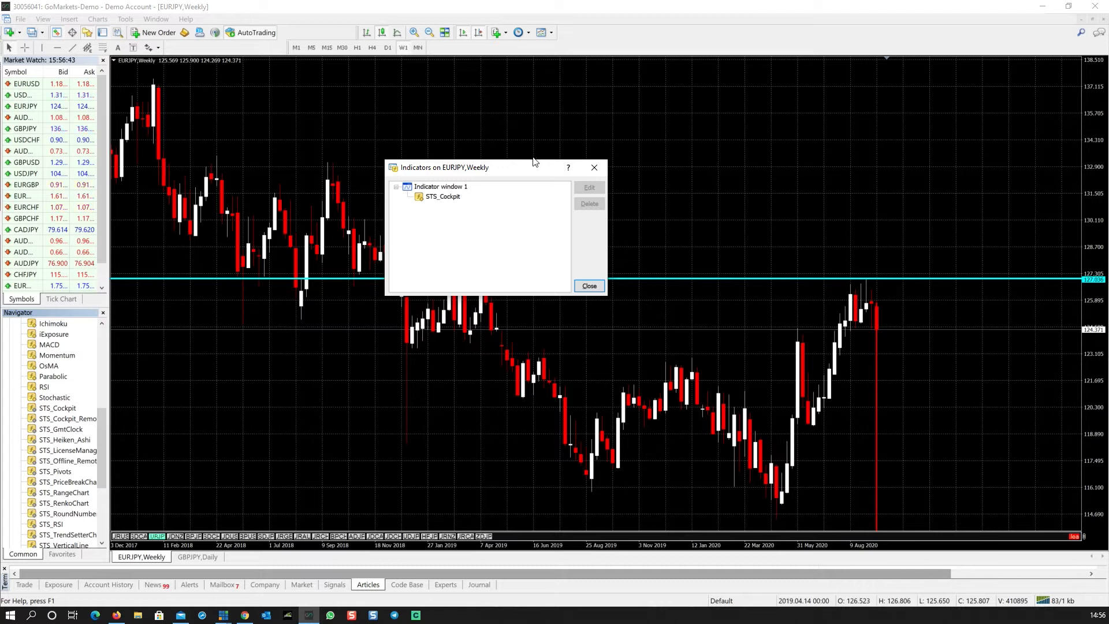
pyautogui.moveTo(393, 169); pyautogui.dragTo(311, 144)
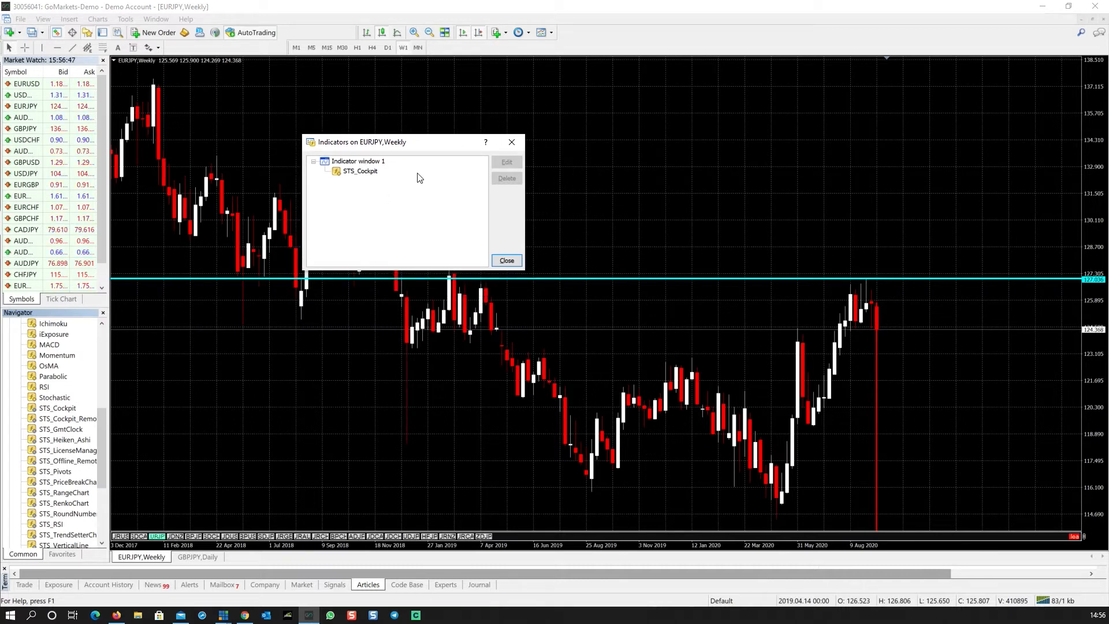
pyautogui.click(506, 260)
# - Open the input settings of the STS_Cockpit indicator from the list of indicators on the EURJPY weekly chart
pyautogui.rightClick(404, 148)
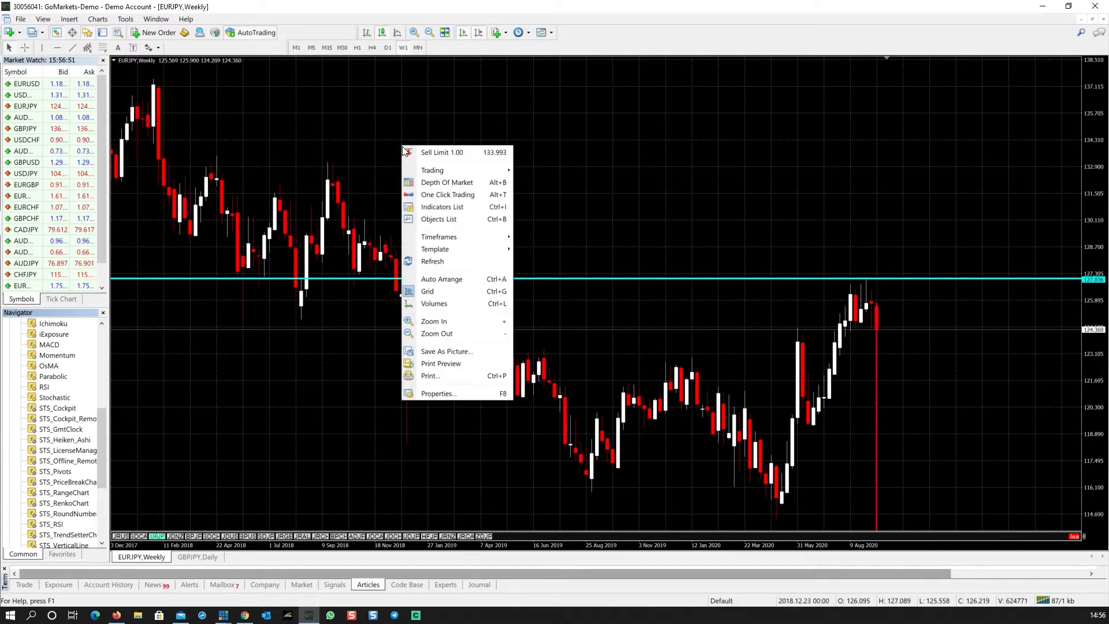
pyautogui.click(444, 207)
pyautogui.doubleClick(360, 171)
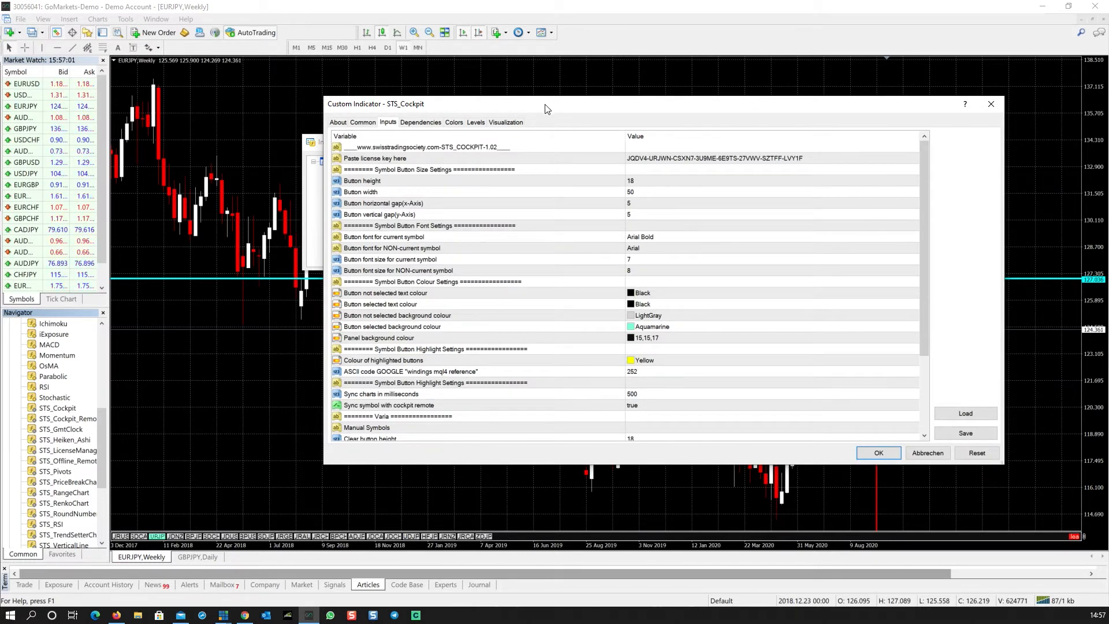
pyautogui.moveTo(546, 108); pyautogui.dragTo(511, 107)
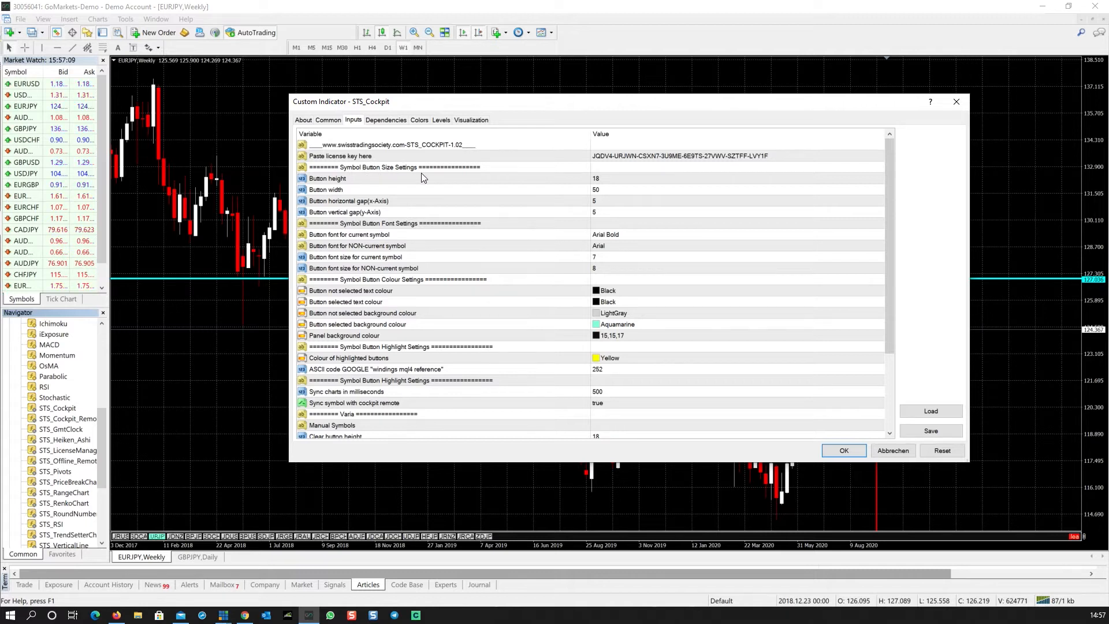
# - Set the symbol button height to 72, the width to 200 and both the horizontal and vertical gaps to 20
pyautogui.click(349, 180)
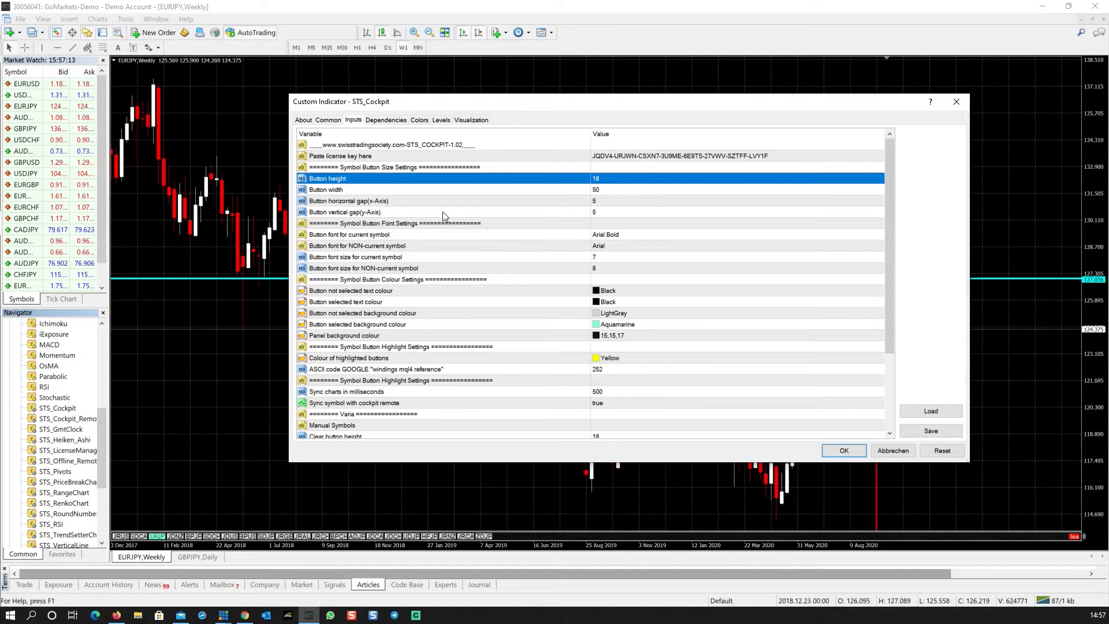
pyautogui.click(606, 179)
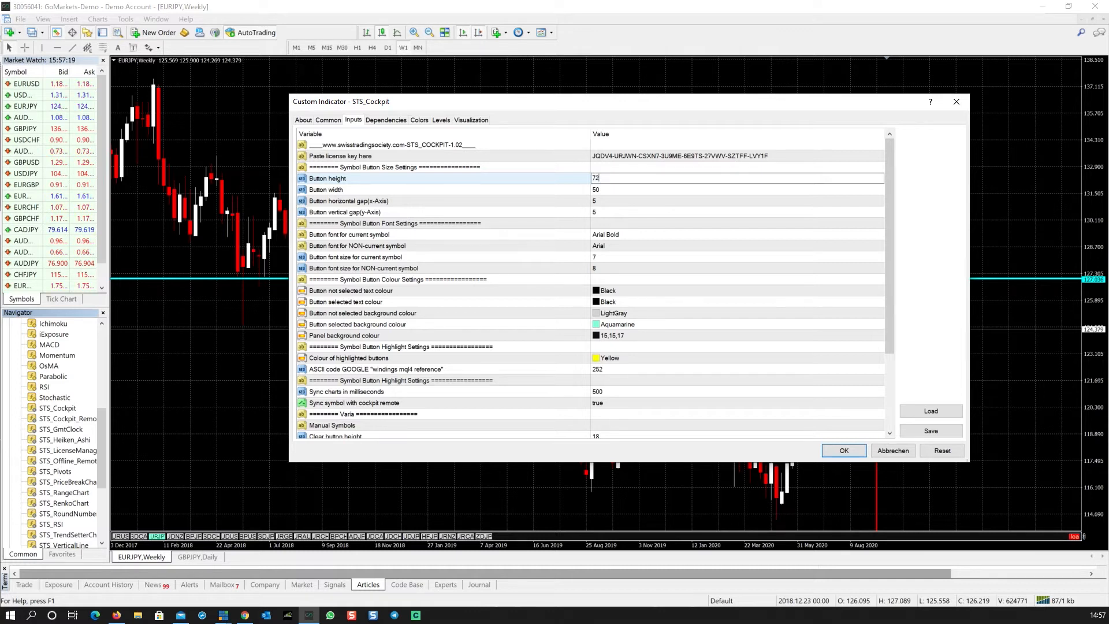
pyautogui.click(615, 191)
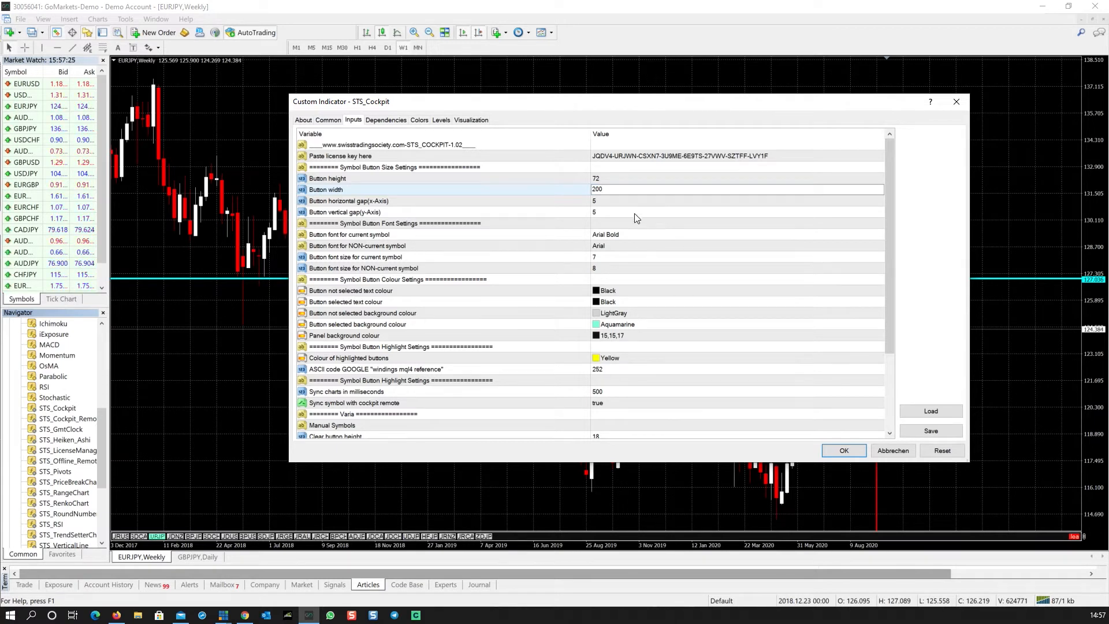
pyautogui.click(617, 201)
pyautogui.write('20')
pyautogui.click(614, 214)
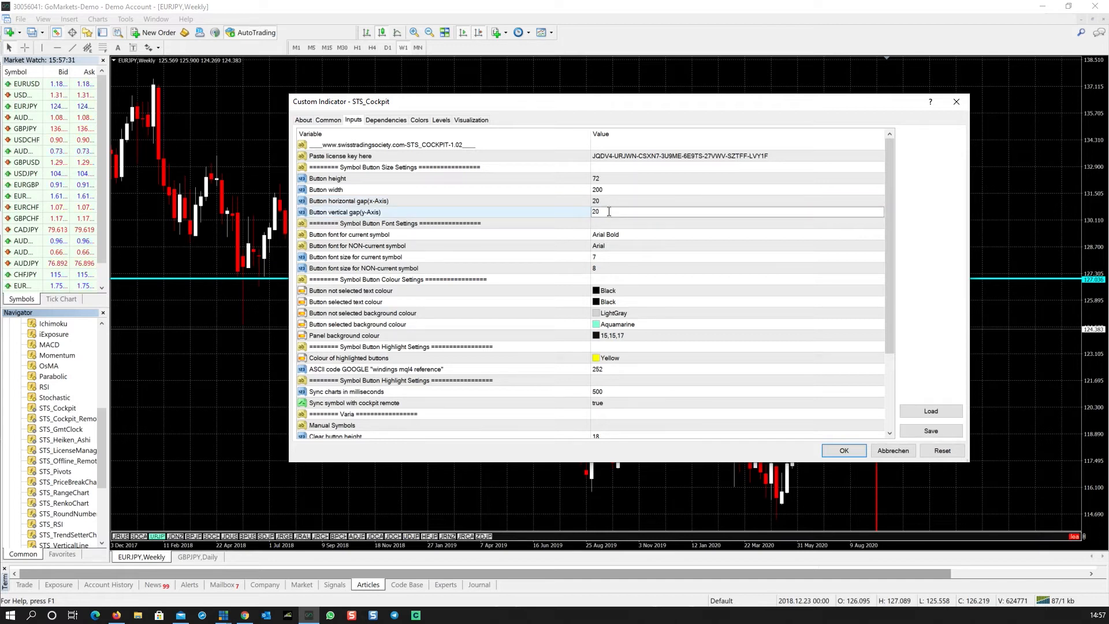
# - Set the button font size for current and non-current symbols to 24 and apply the STS_Cockpit settings
pyautogui.click(604, 257)
pyautogui.click(605, 258)
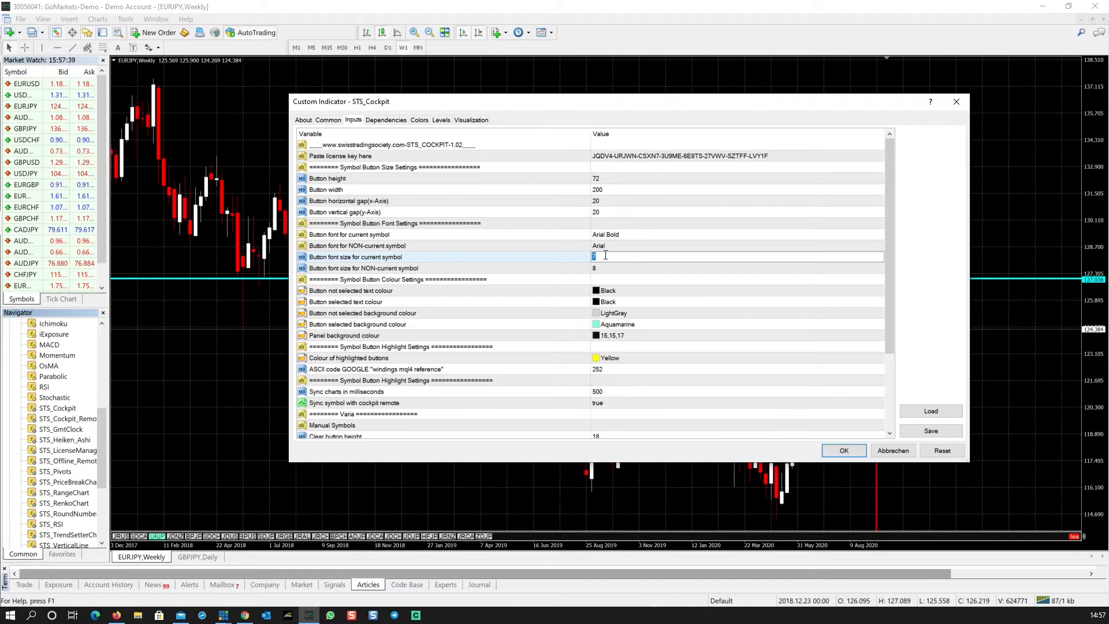
pyautogui.click(606, 269)
pyautogui.write('24')
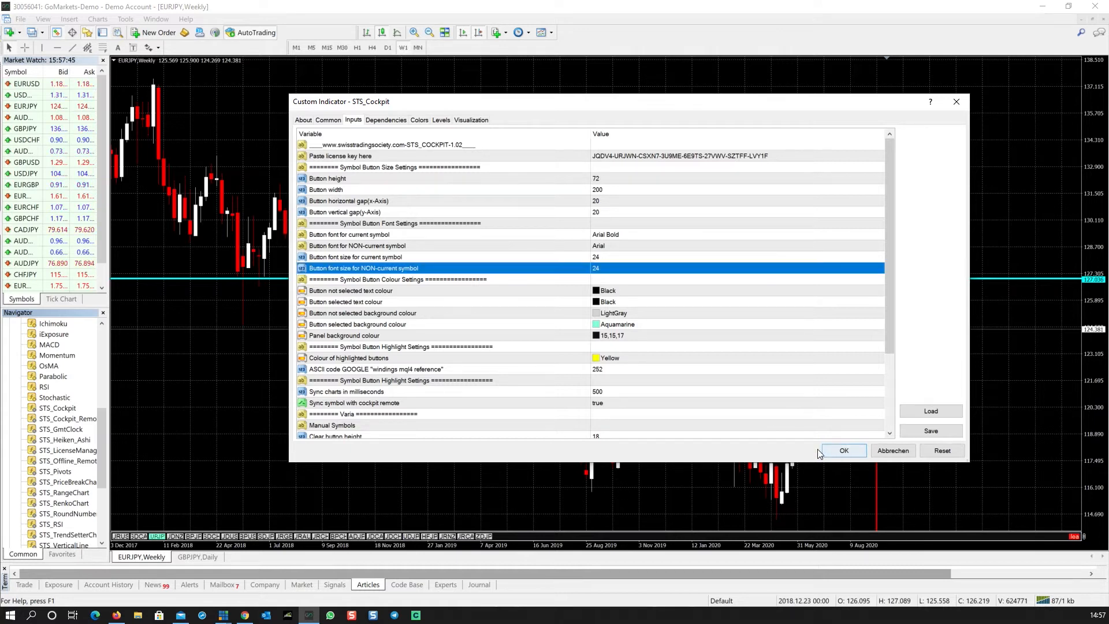
pyautogui.click(855, 448)
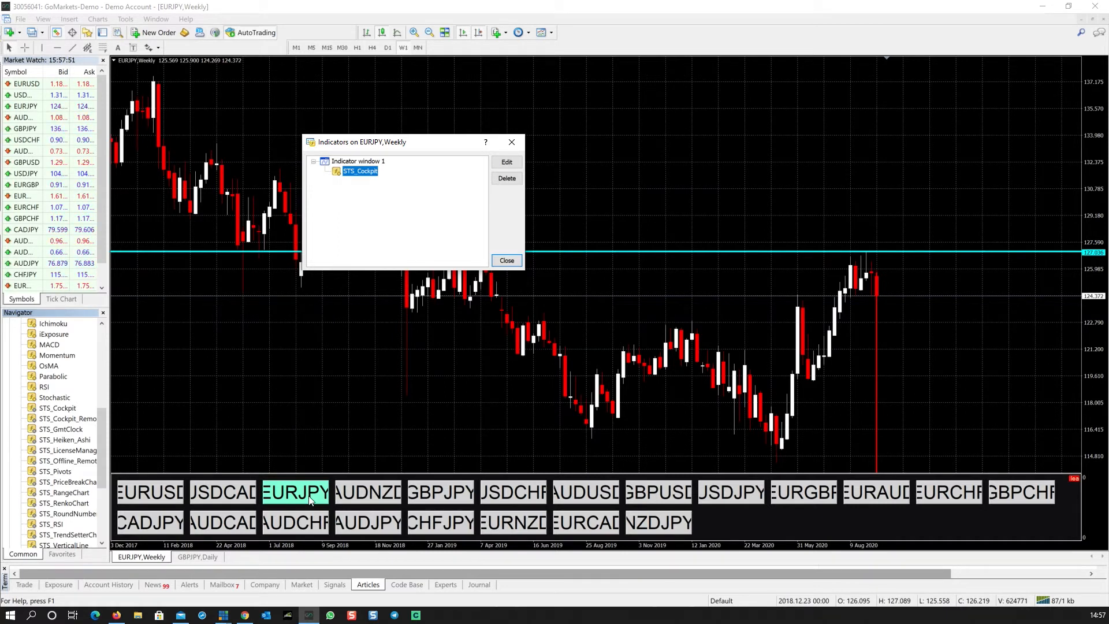
# - Reduce the STS_Cockpit button font size to 18 for both current and non-current symbols and apply it
pyautogui.doubleClick(366, 173)
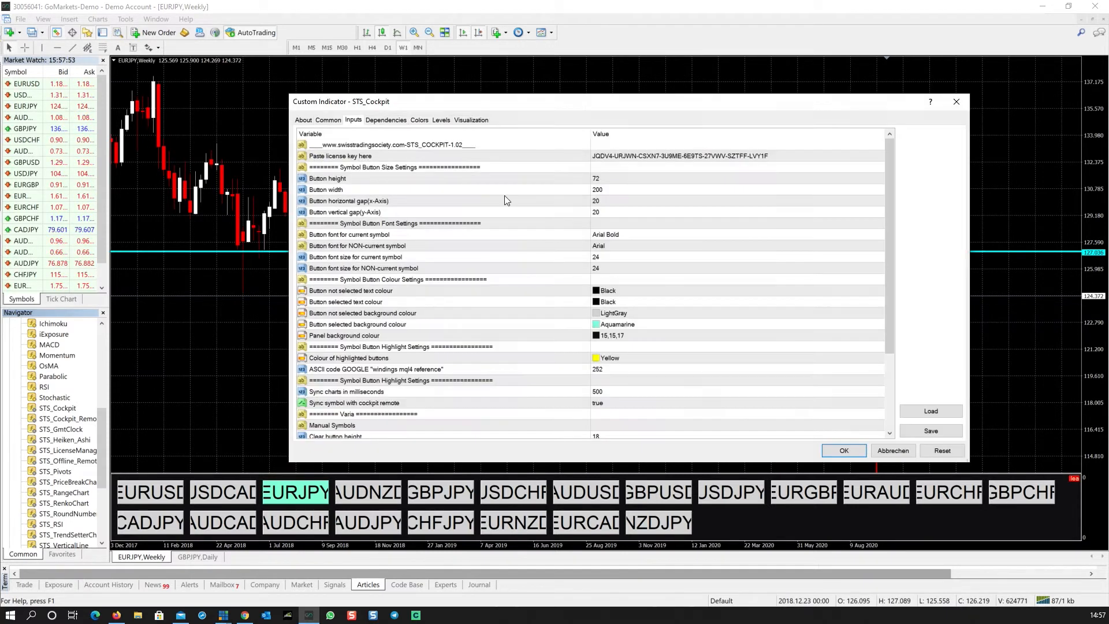
pyautogui.doubleClick(602, 259)
pyautogui.write('18')
pyautogui.doubleClick(603, 270)
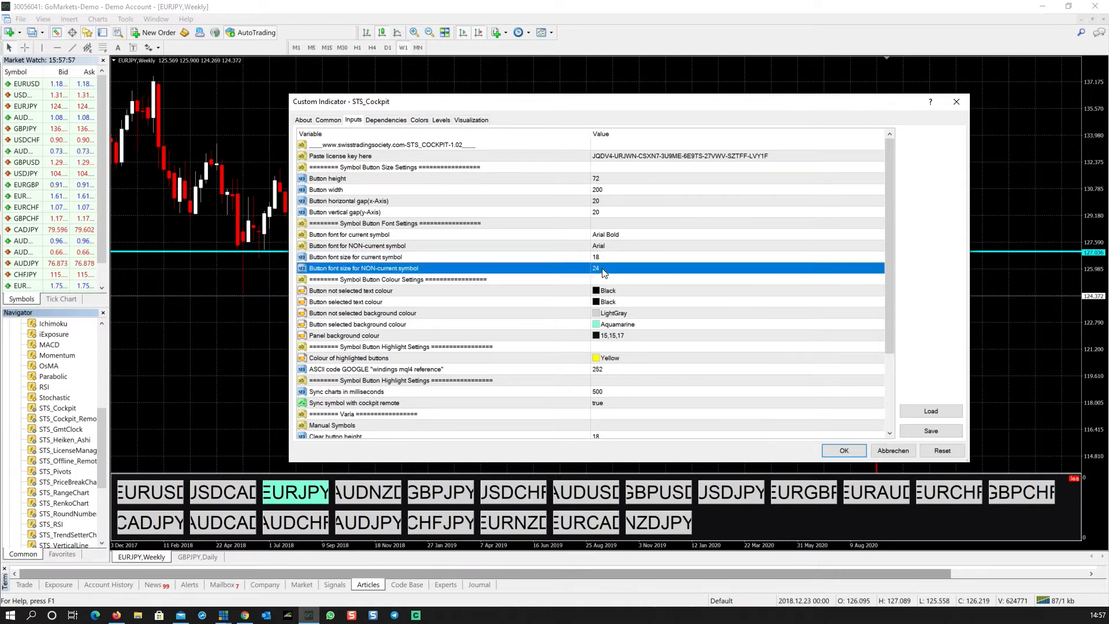
pyautogui.write('18')
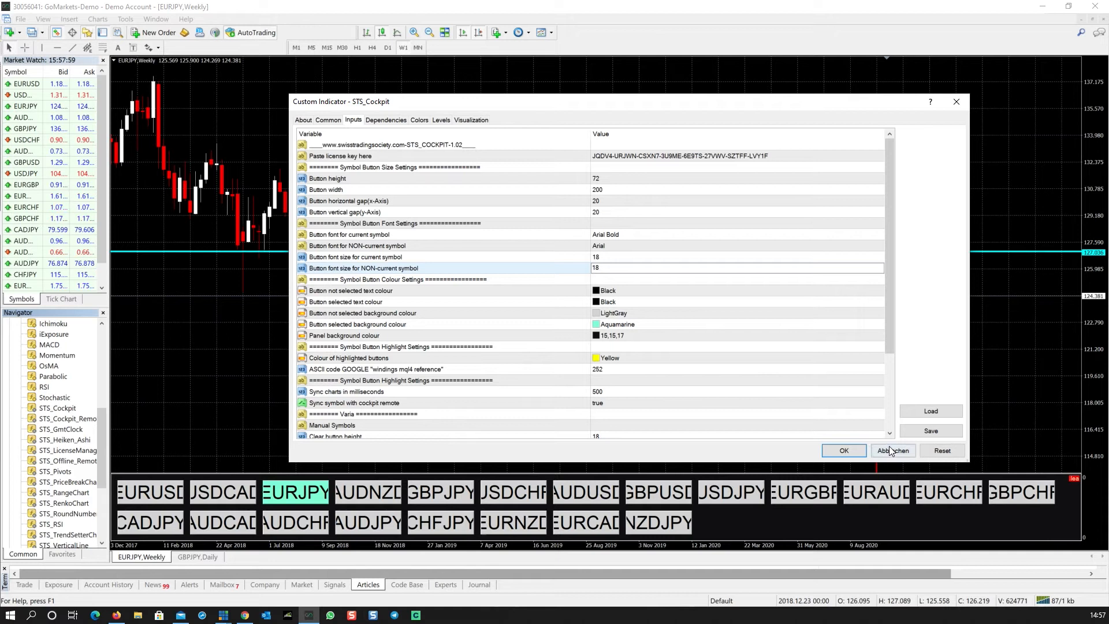
pyautogui.press('Return')
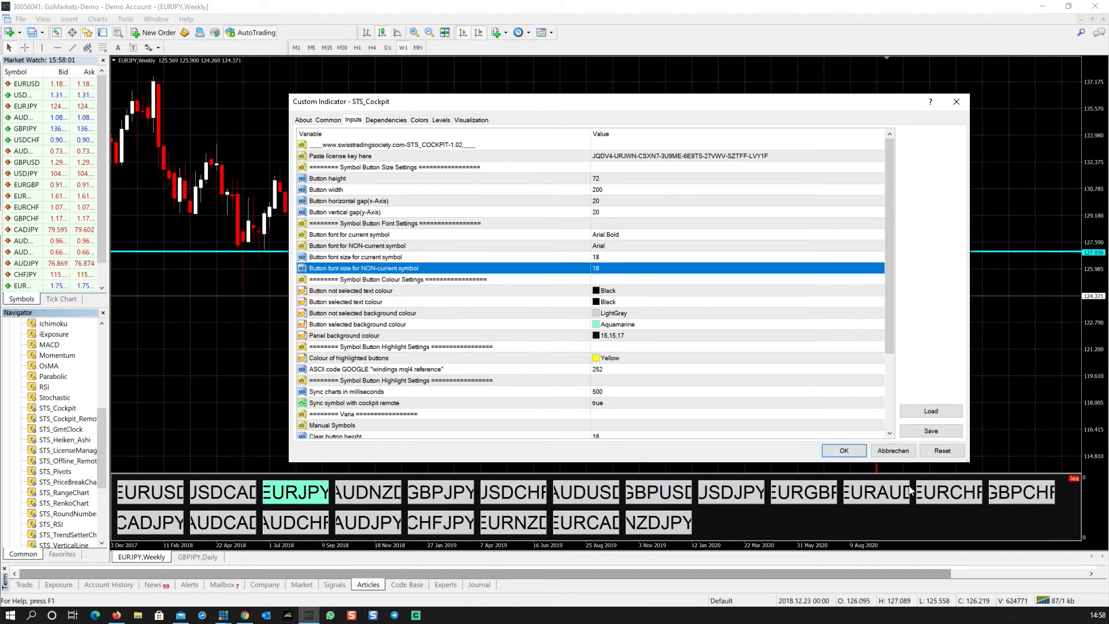
pyautogui.click(843, 450)
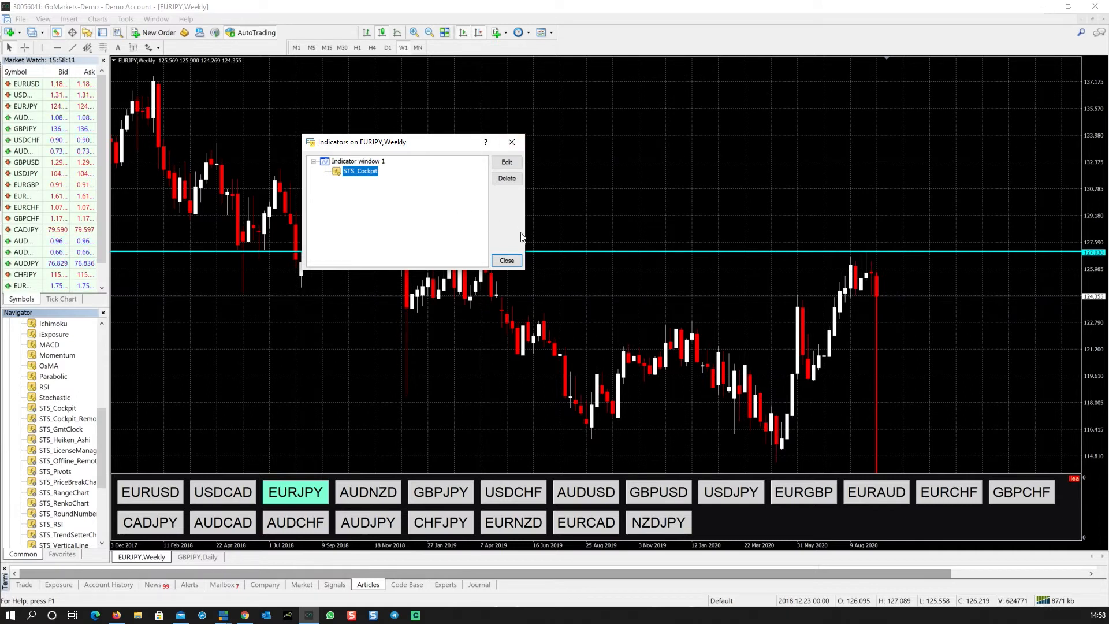
pyautogui.doubleClick(365, 172)
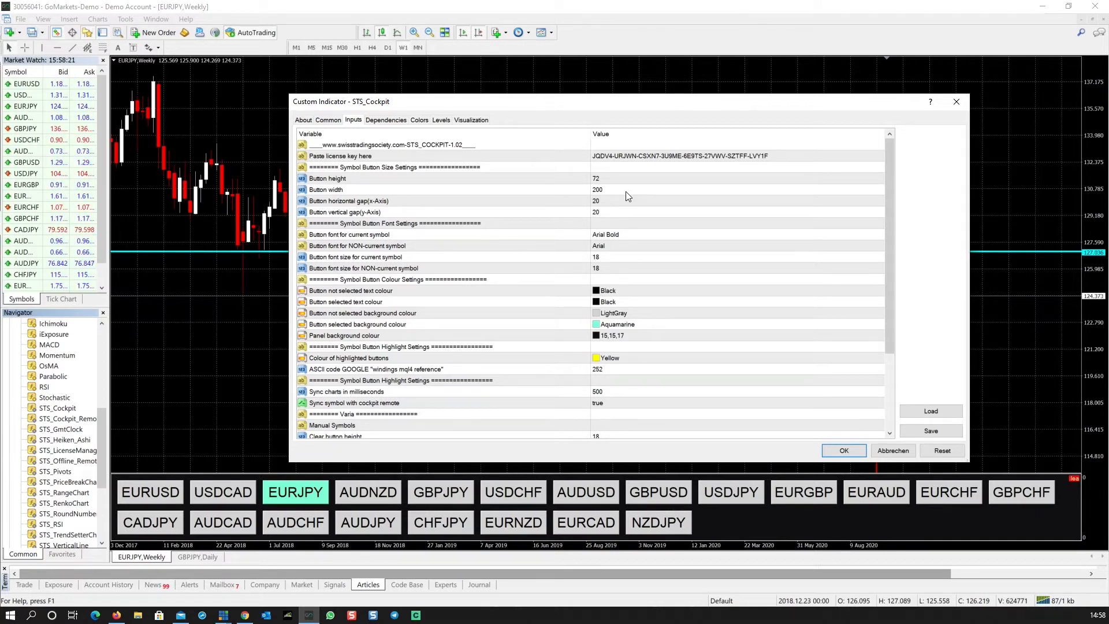
pyautogui.click(931, 431)
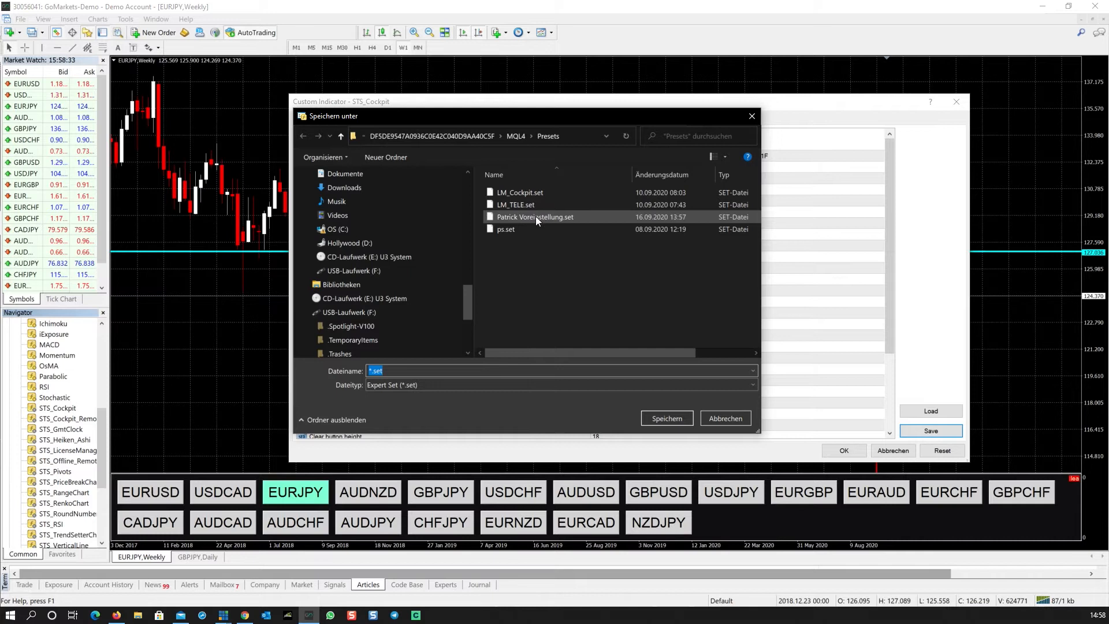
pyautogui.click(508, 230)
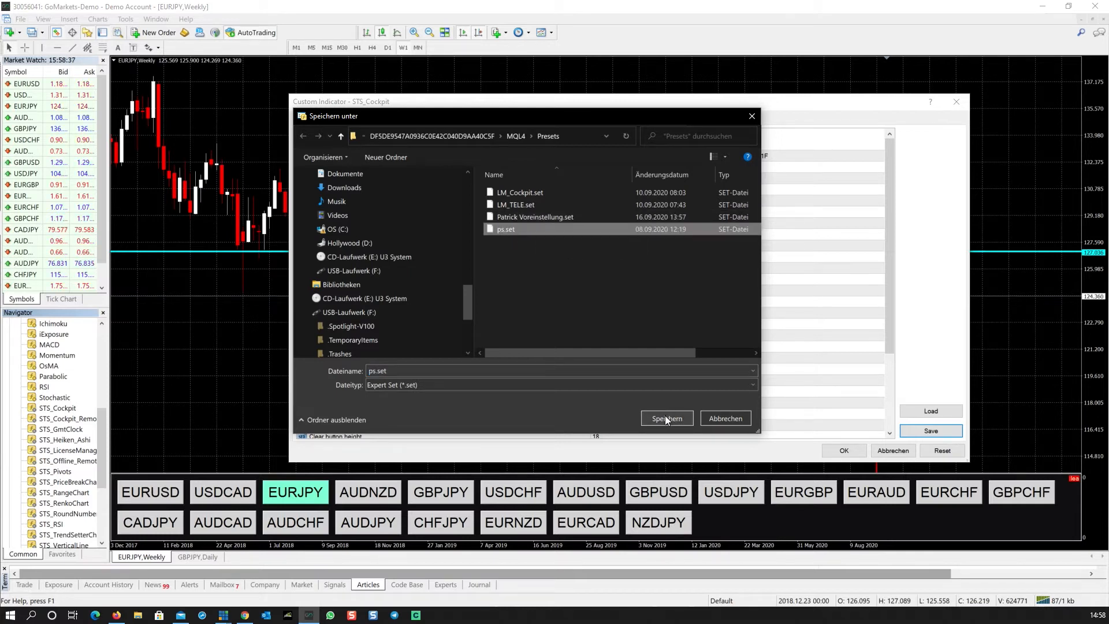
pyautogui.click(724, 419)
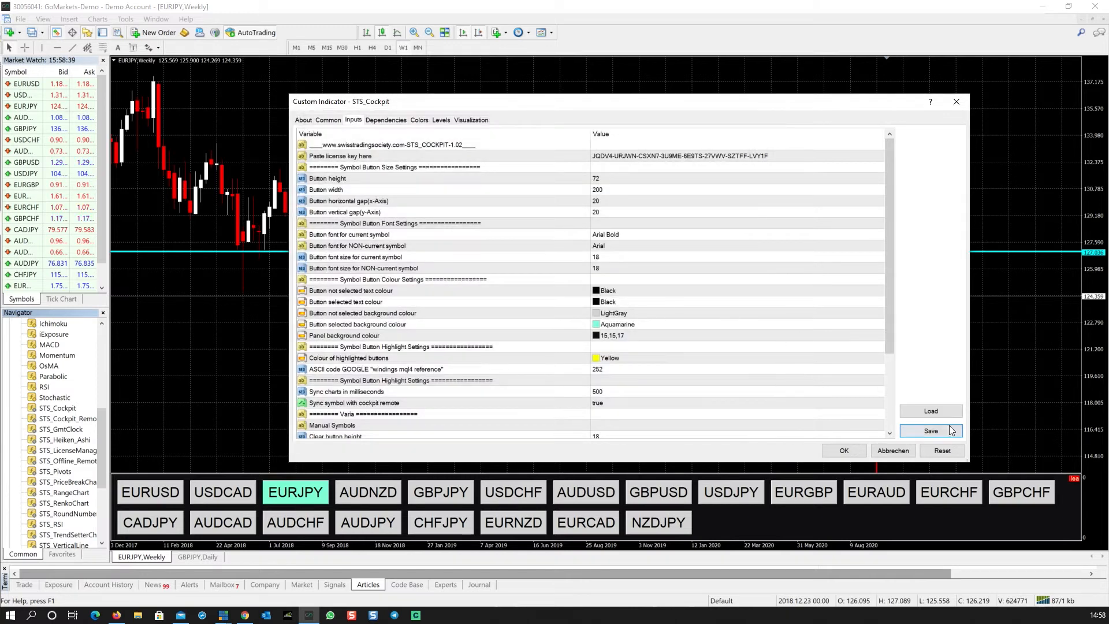
# - Load the ps.set preset into the STS_Cockpit inputs, apply it and close the indicator list
pyautogui.click(931, 411)
pyautogui.click(596, 230)
pyautogui.click(670, 422)
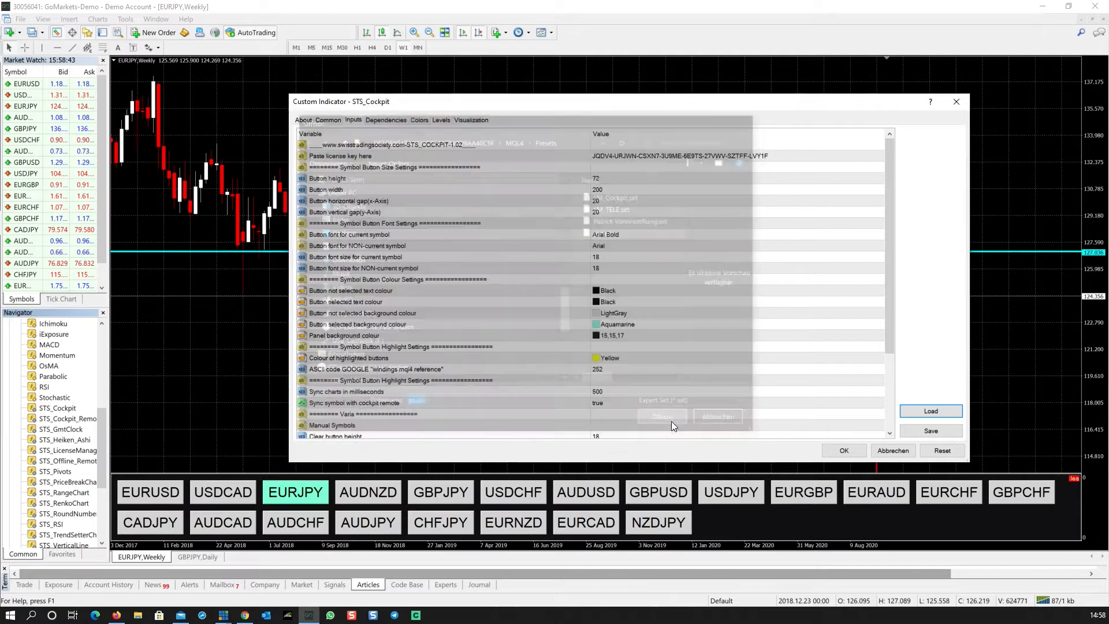
pyautogui.click(842, 448)
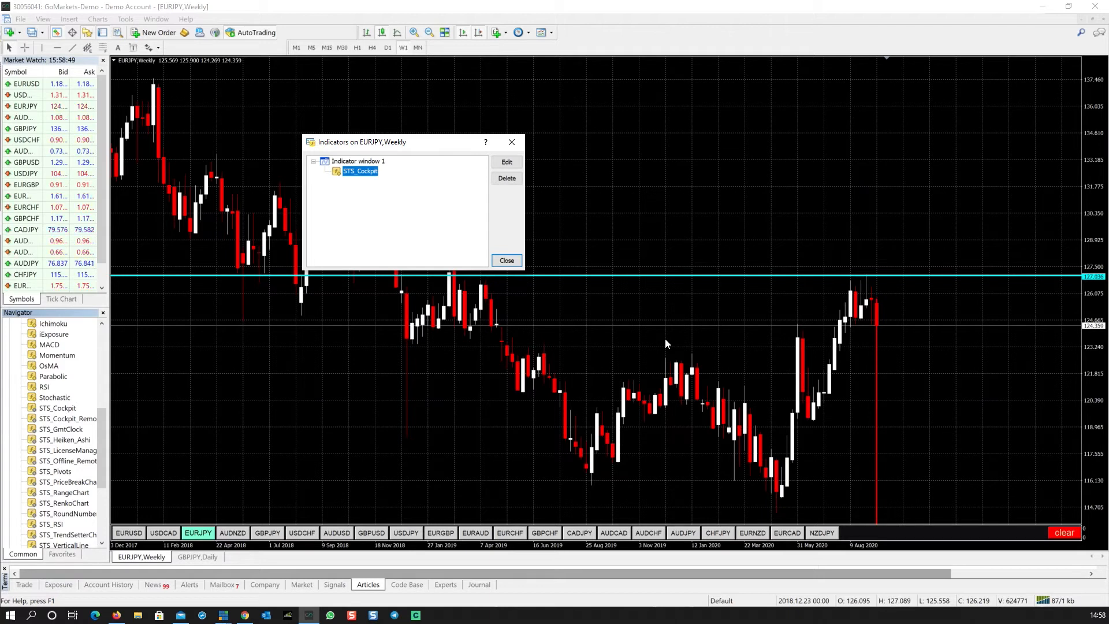
pyautogui.click(507, 260)
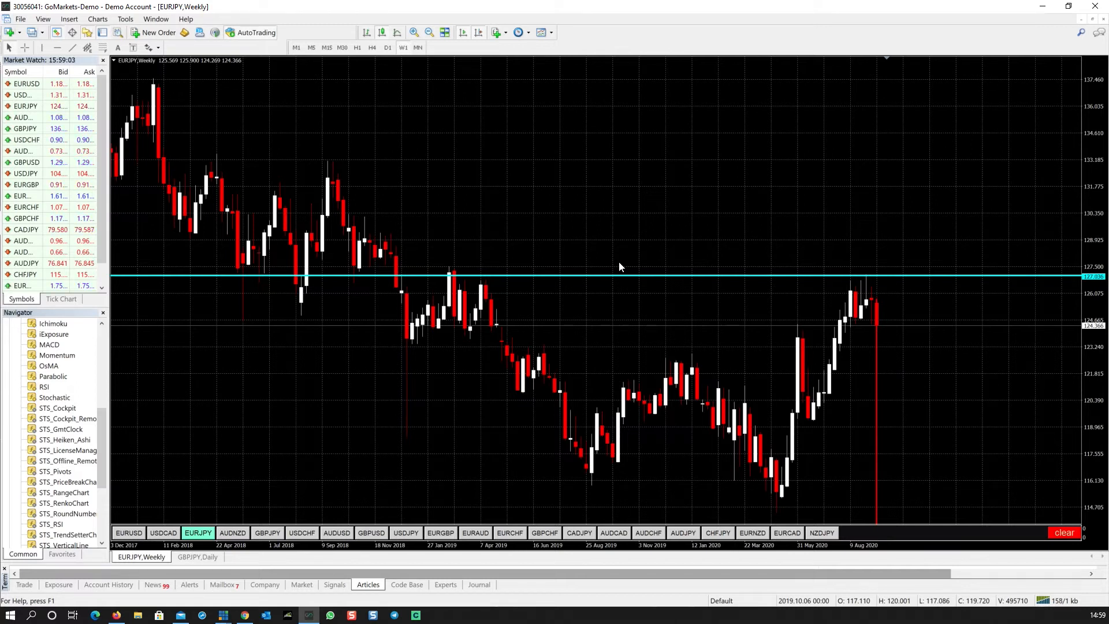
# - Change the STS_Cockpit indicator's selected button background colour to Gold and apply the settings
pyautogui.hotkey('ctrl', 'i')
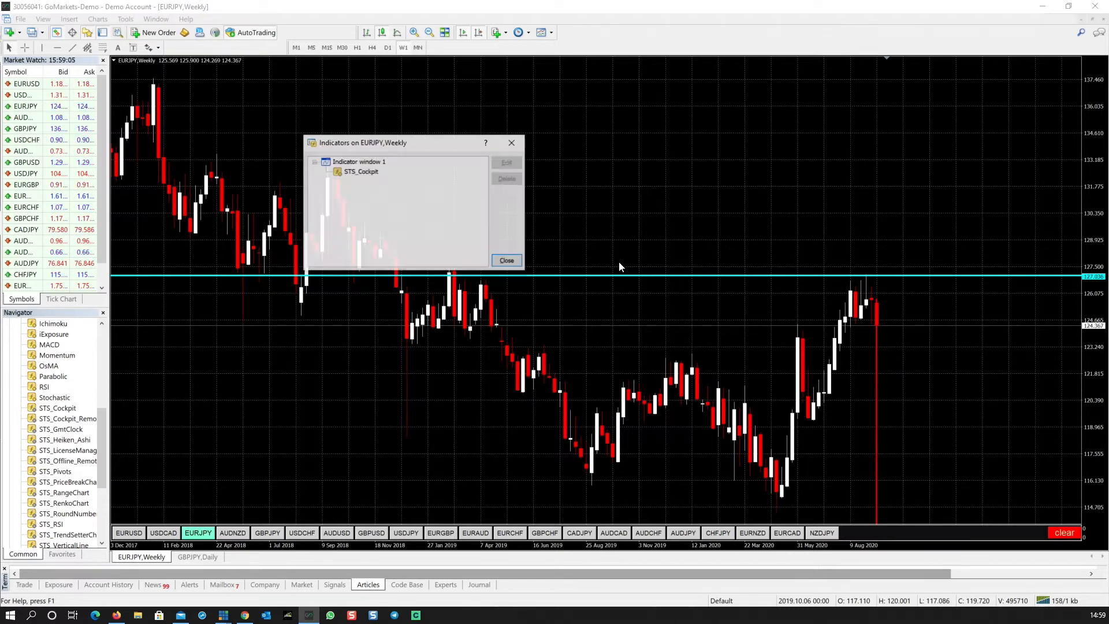
pyautogui.doubleClick(372, 171)
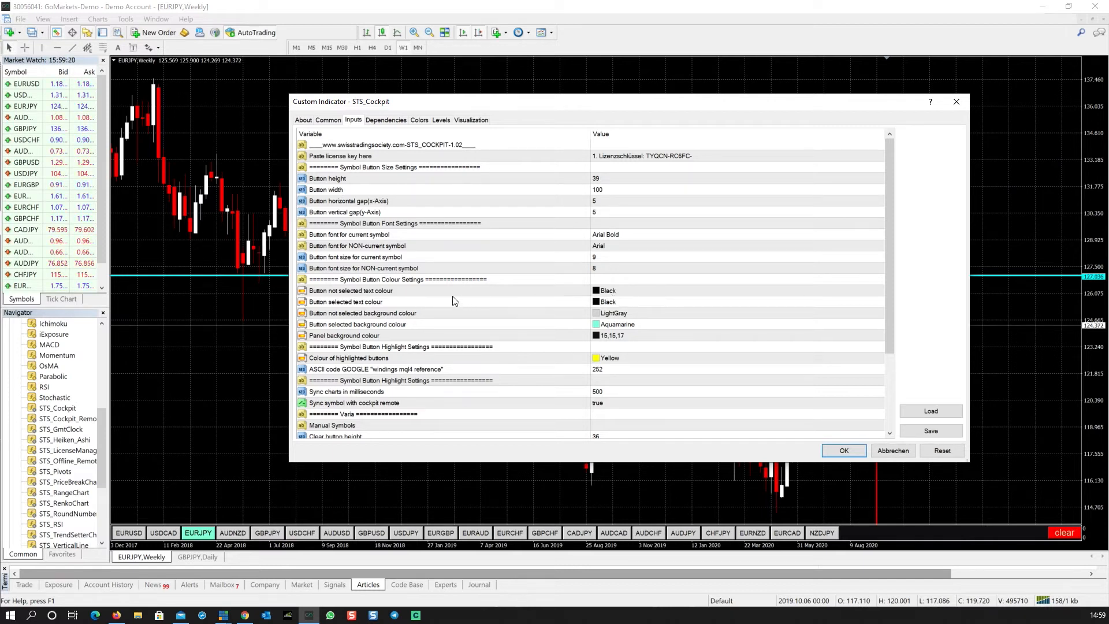
pyautogui.scroll(-3, 430, 316)
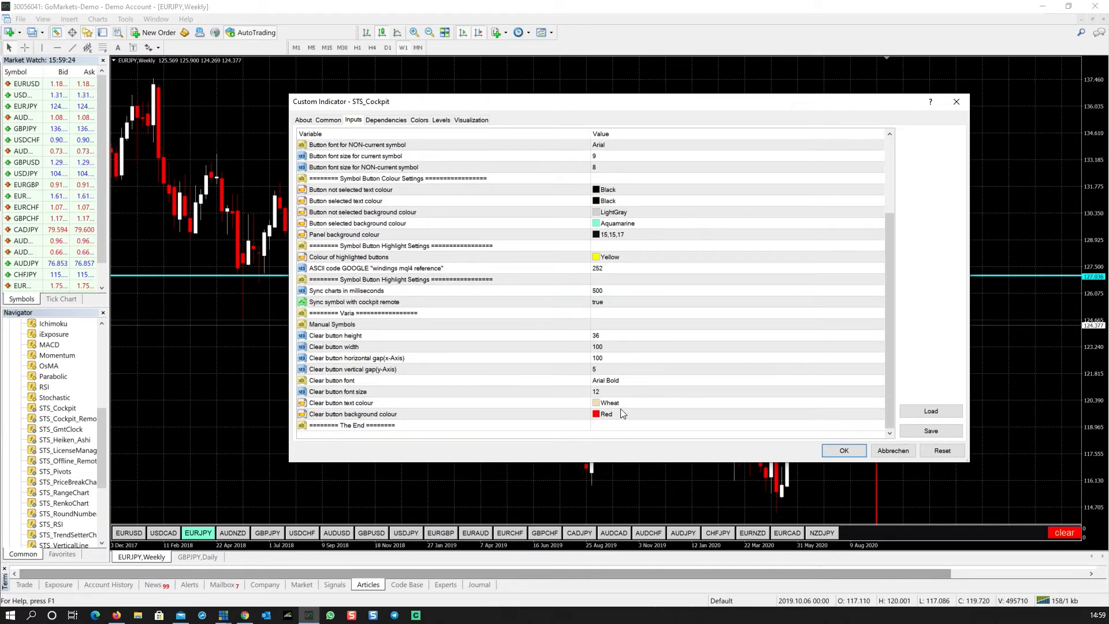
pyautogui.click(622, 403)
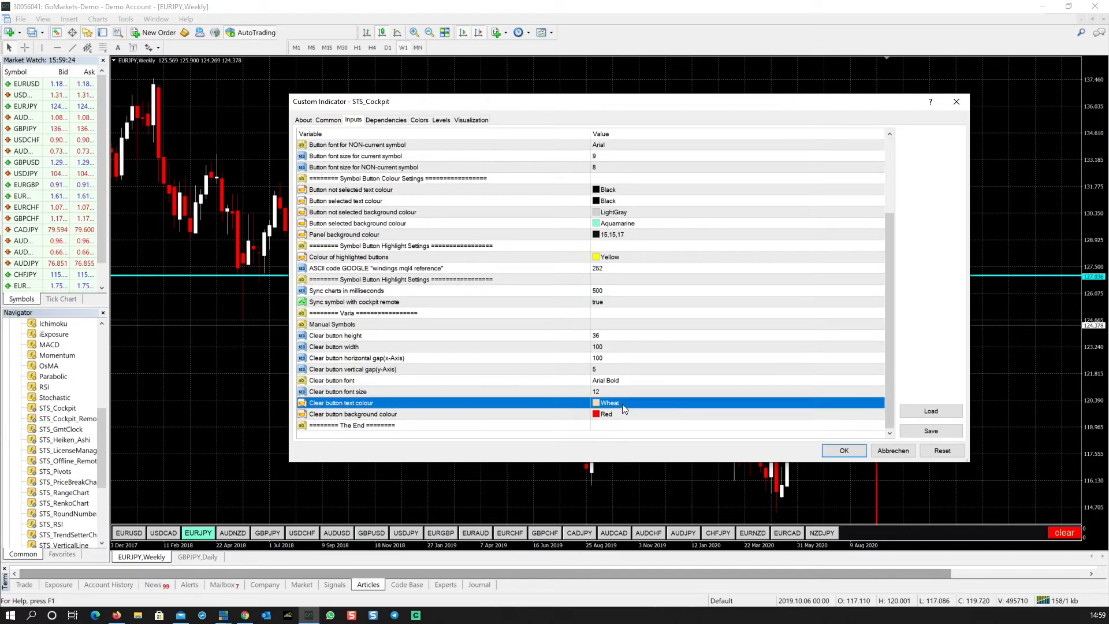
pyautogui.click(627, 257)
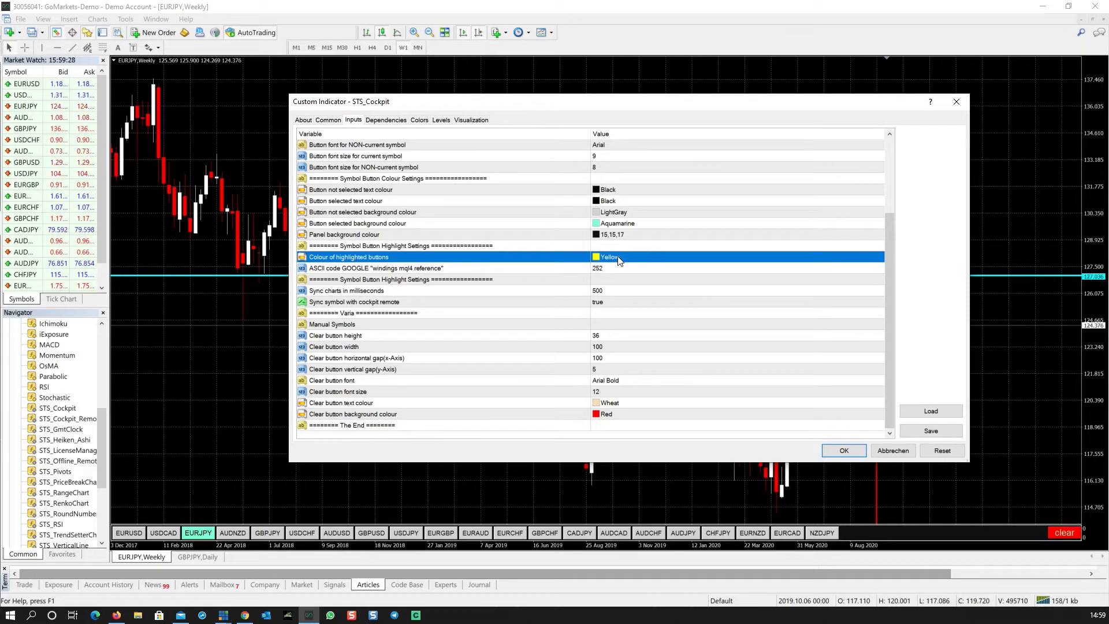
pyautogui.click(622, 223)
pyautogui.click(629, 224)
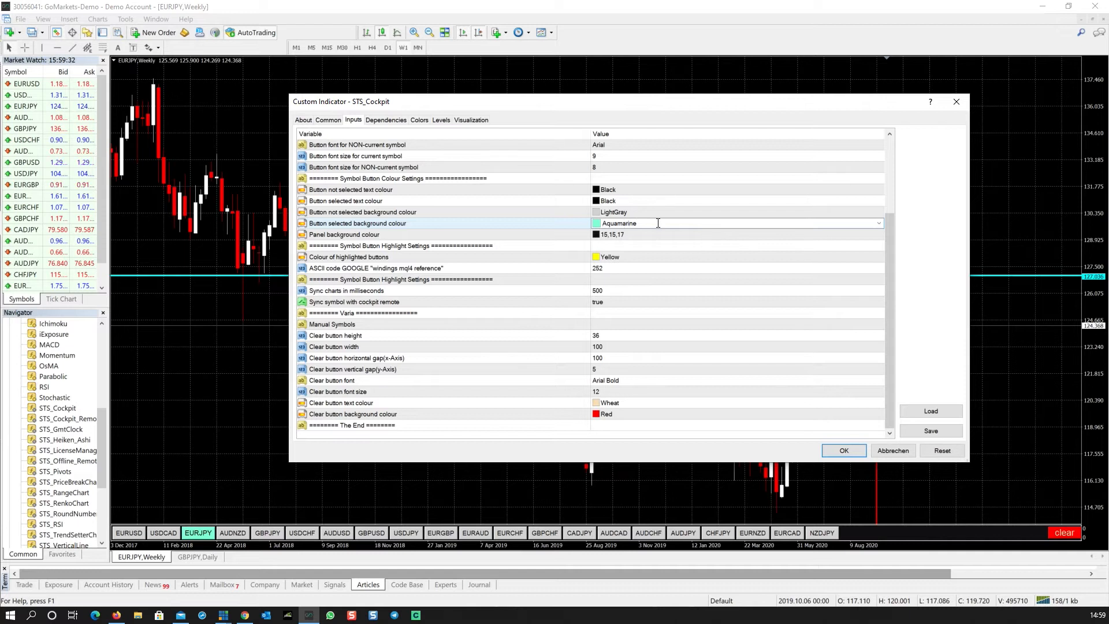
pyautogui.click(878, 224)
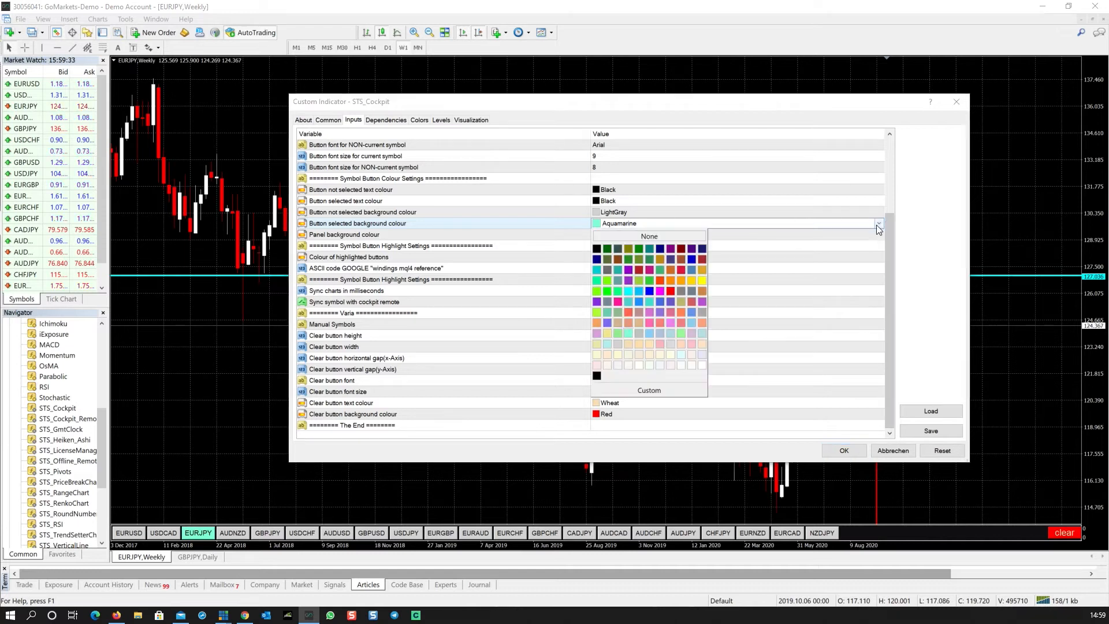
pyautogui.click(694, 282)
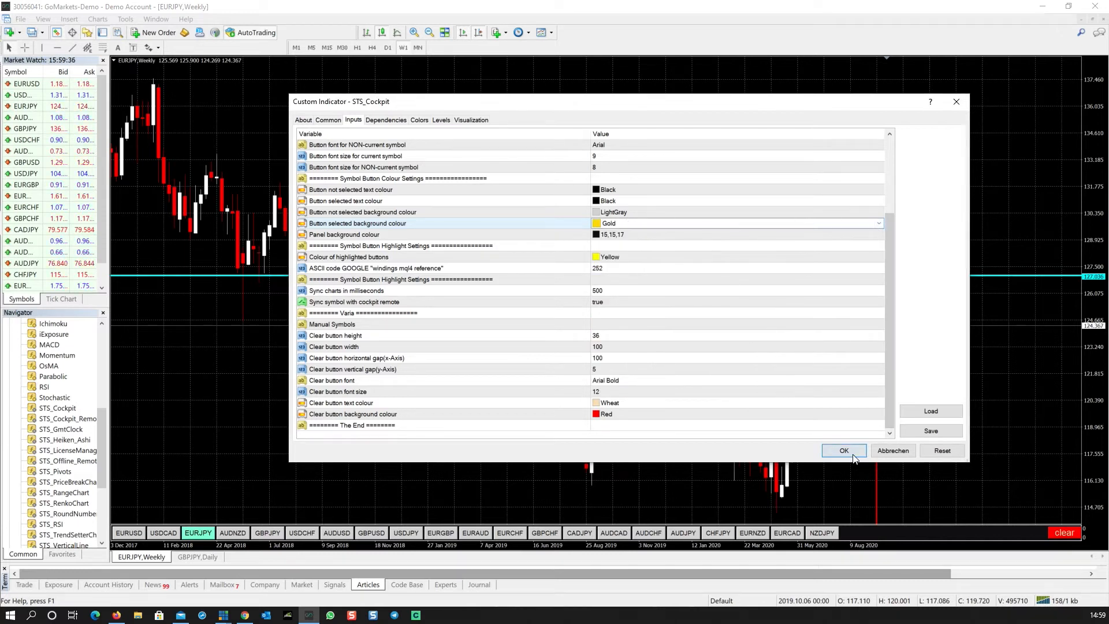
pyautogui.click(851, 454)
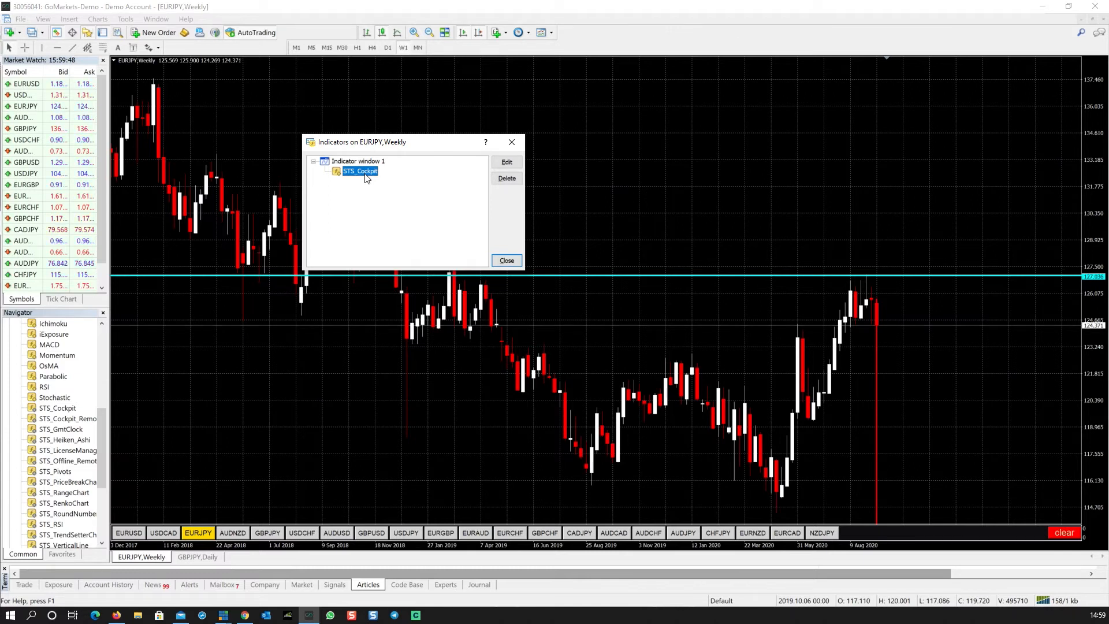
# - Close the indicator list and switch the chart to EURUSD with its cockpit symbol button
pyautogui.click(507, 260)
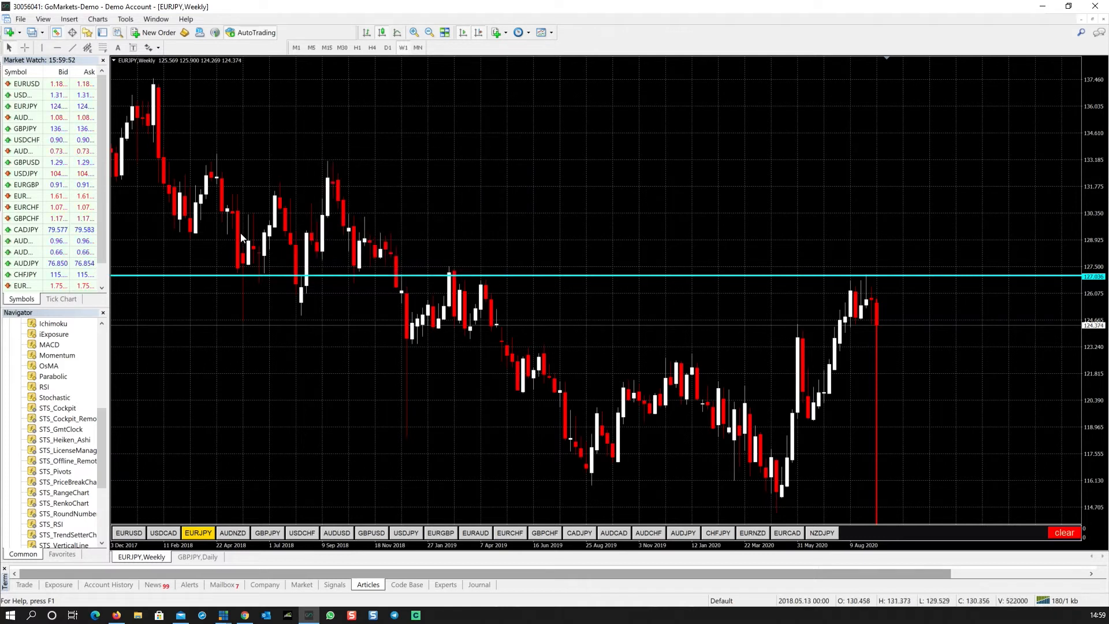
pyautogui.click(129, 533)
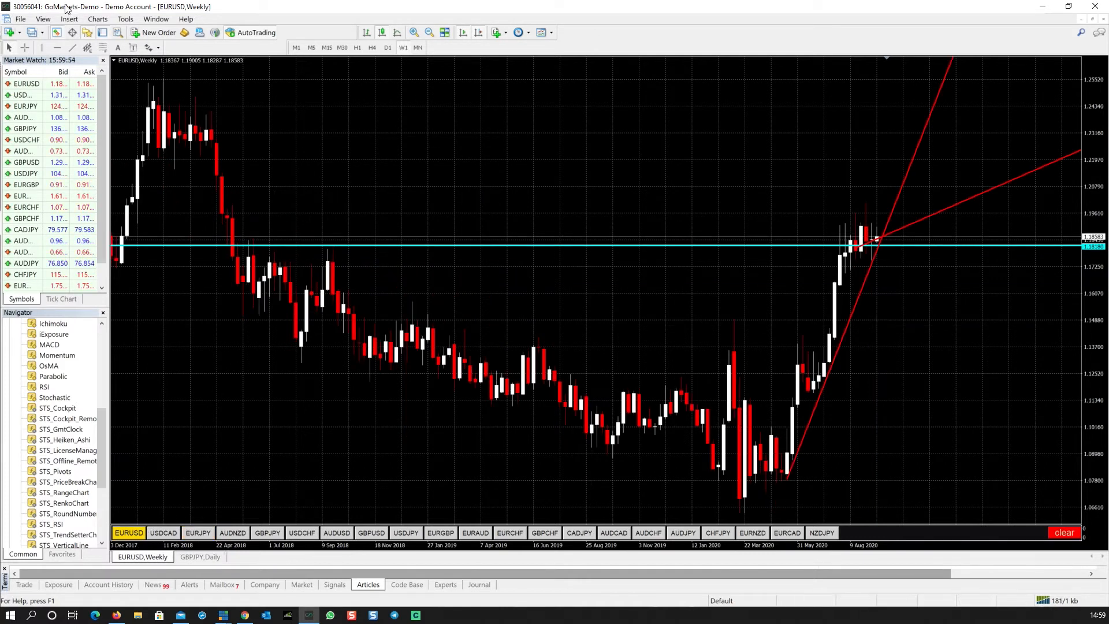
# - Open a second EURUSD chart window and apply the Ps Grundchart template to it
pyautogui.click(25, 85)
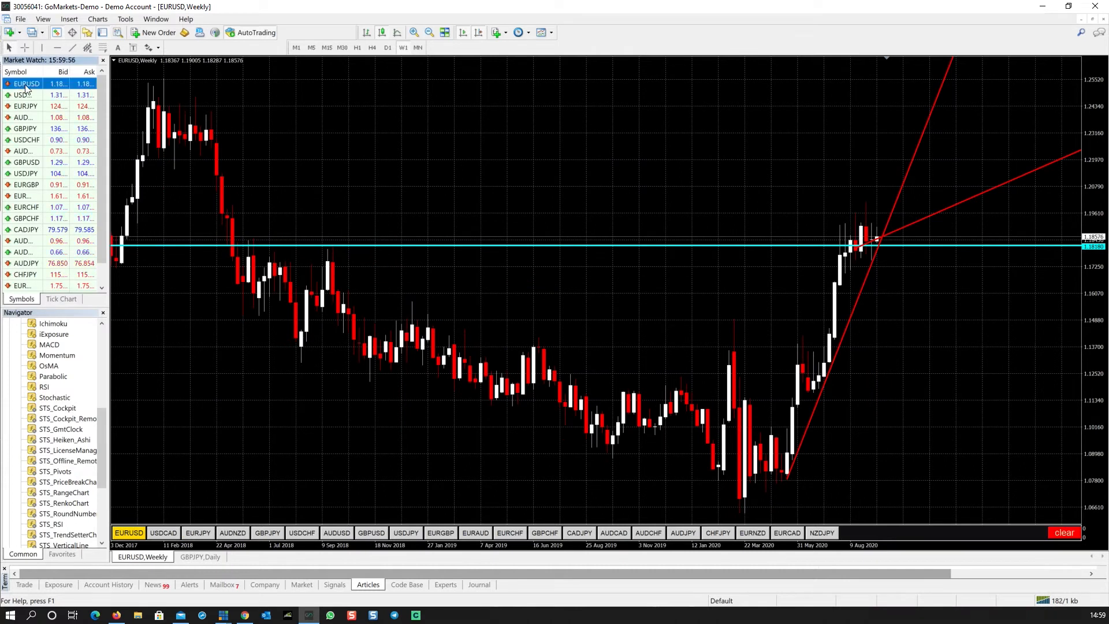
pyautogui.rightClick(25, 87)
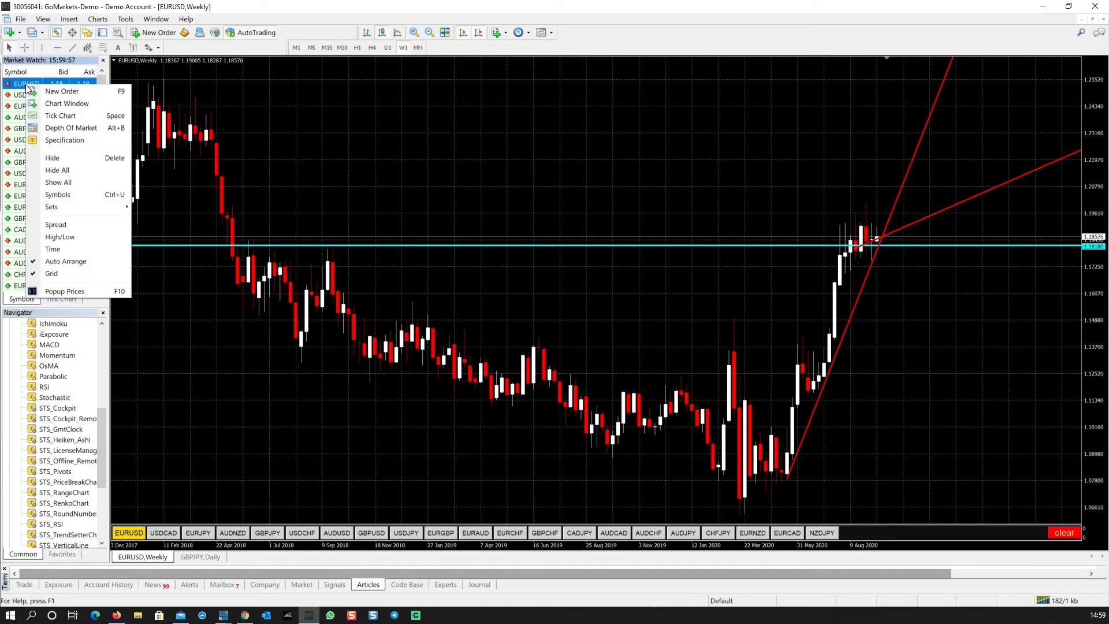
pyautogui.click(48, 104)
pyautogui.rightClick(595, 299)
pyautogui.moveTo(622, 377)
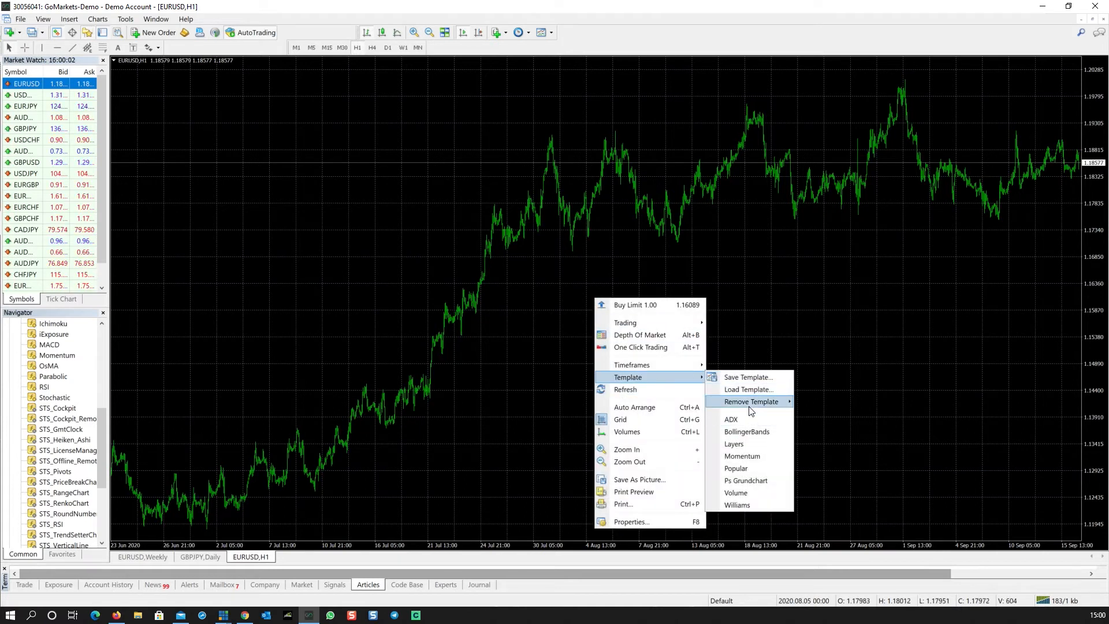
pyautogui.click(751, 480)
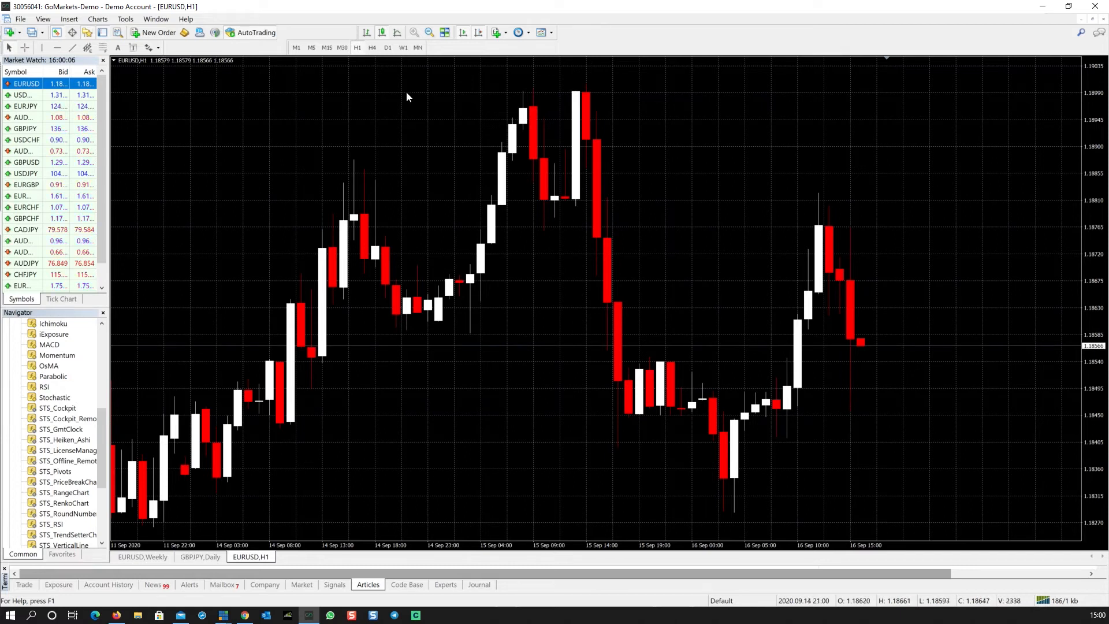
# - Tile the chart windows and attach the STS_Cockpit_Remote indicator to the EURUSD H1 chart with its default inputs
pyautogui.click(447, 33)
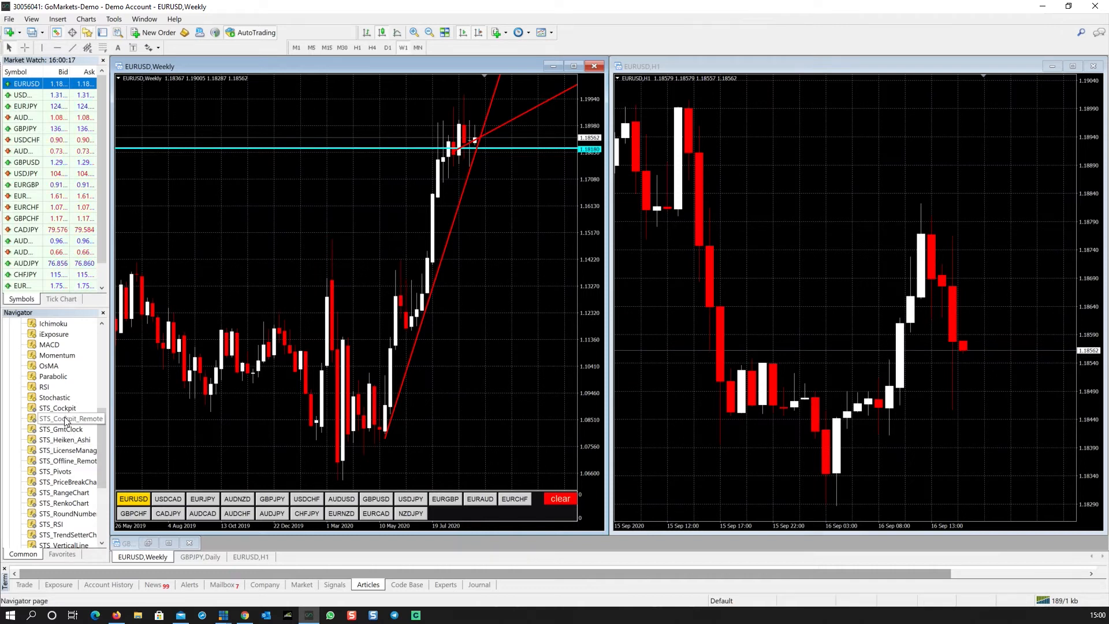
pyautogui.moveTo(67, 422); pyautogui.dragTo(852, 272)
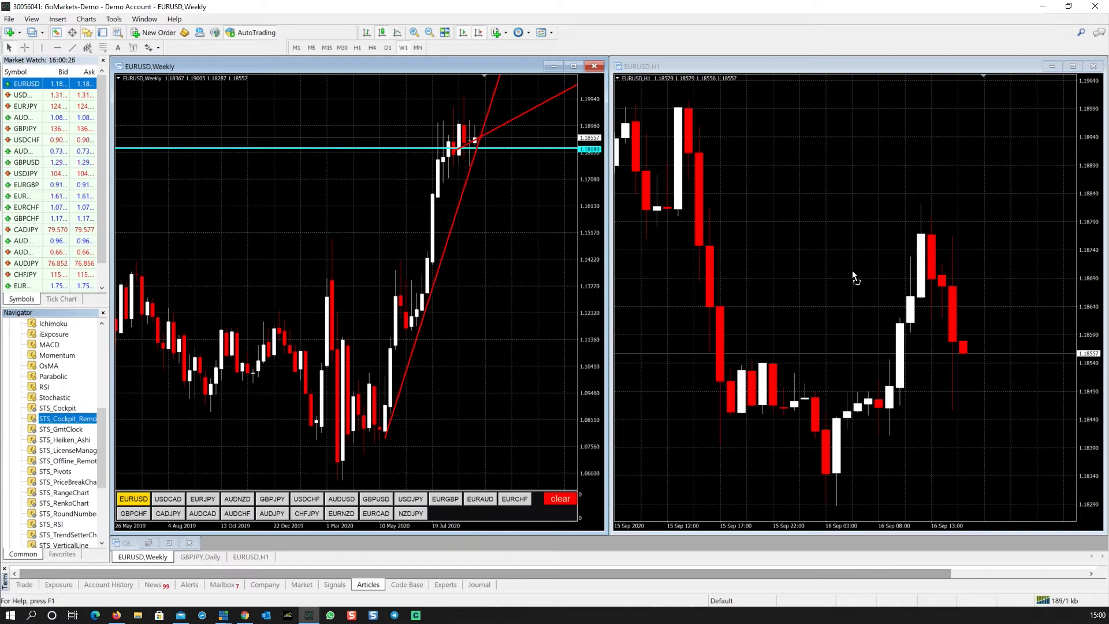
pyautogui.moveTo(852, 274); pyautogui.dragTo(853, 274)
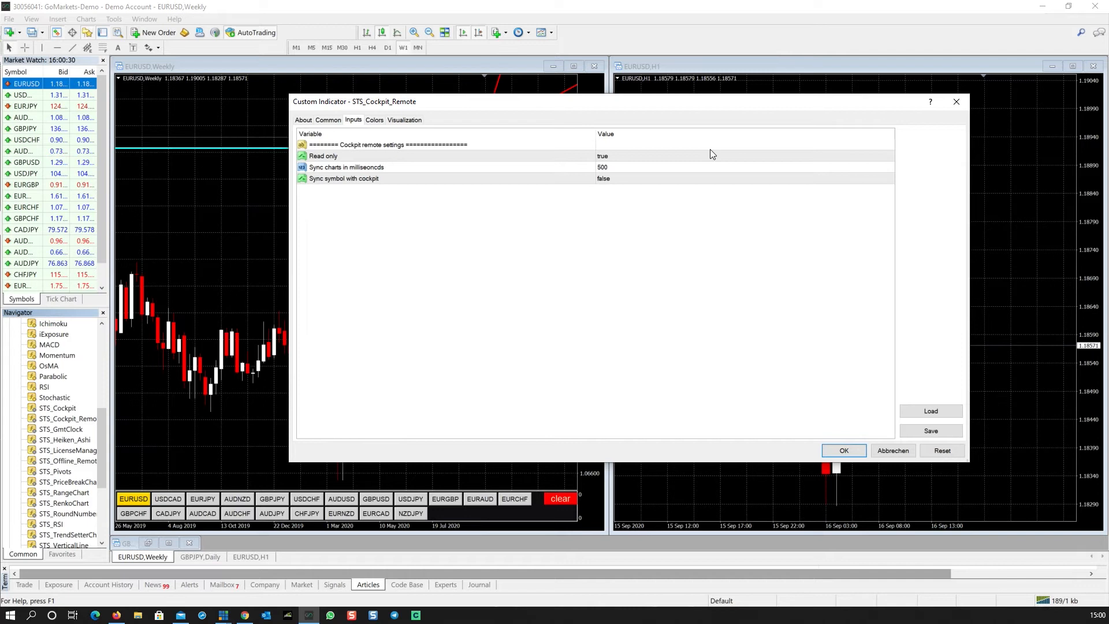
pyautogui.moveTo(708, 106); pyautogui.dragTo(586, 131)
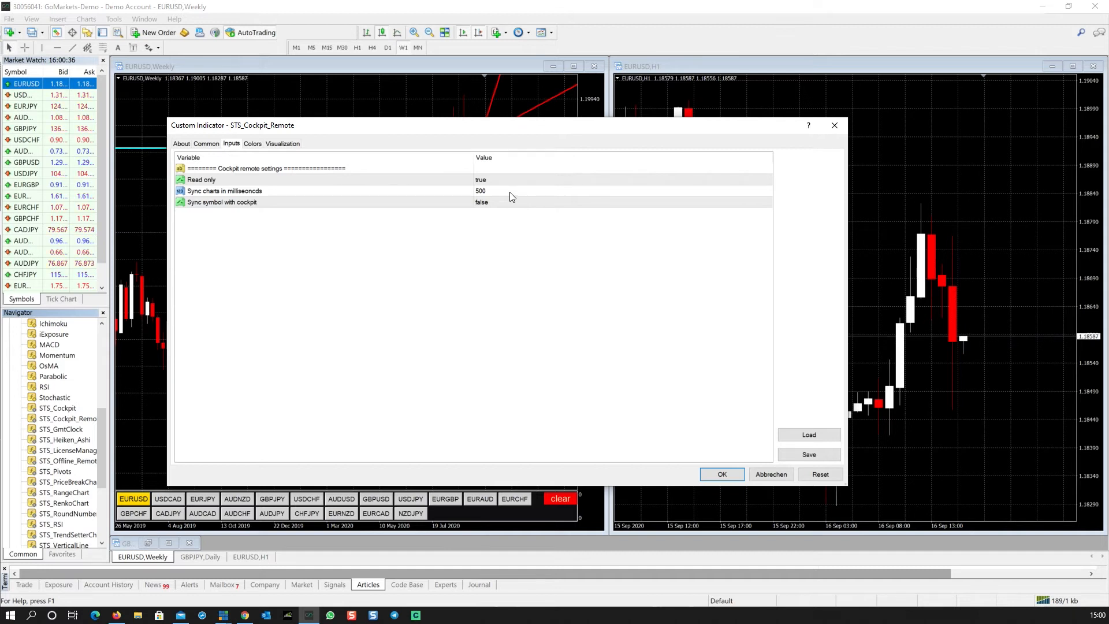
pyautogui.click(722, 474)
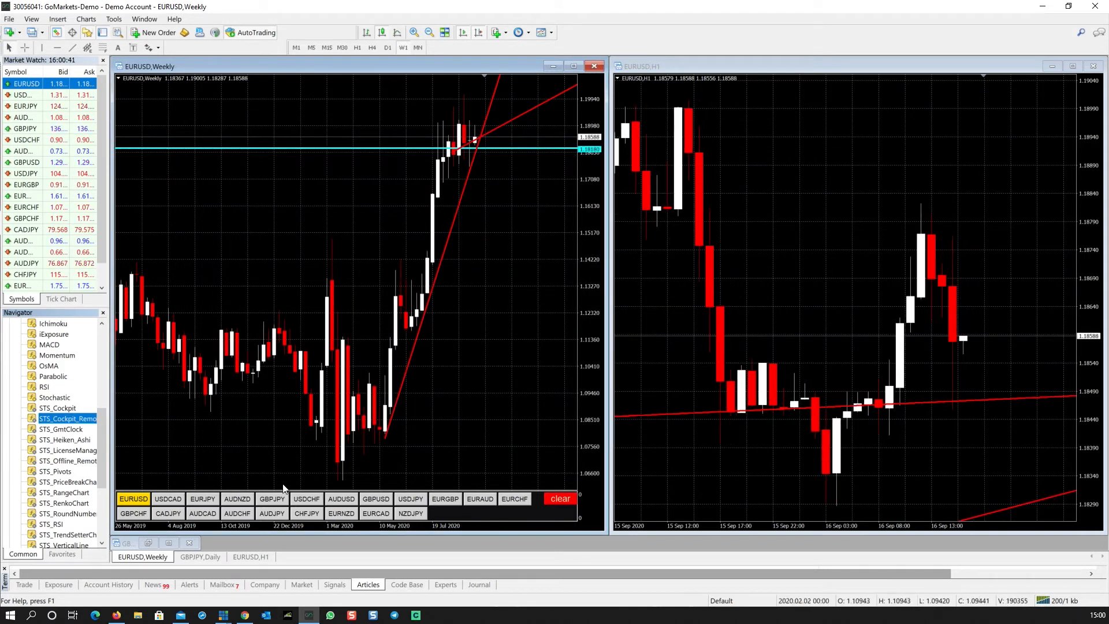
# - Cycle the weekly chart through USDCAD, EURJPY, AUDNZD and GBPJPY with its cockpit symbol buttons, ending on EURUSD
pyautogui.click(167, 500)
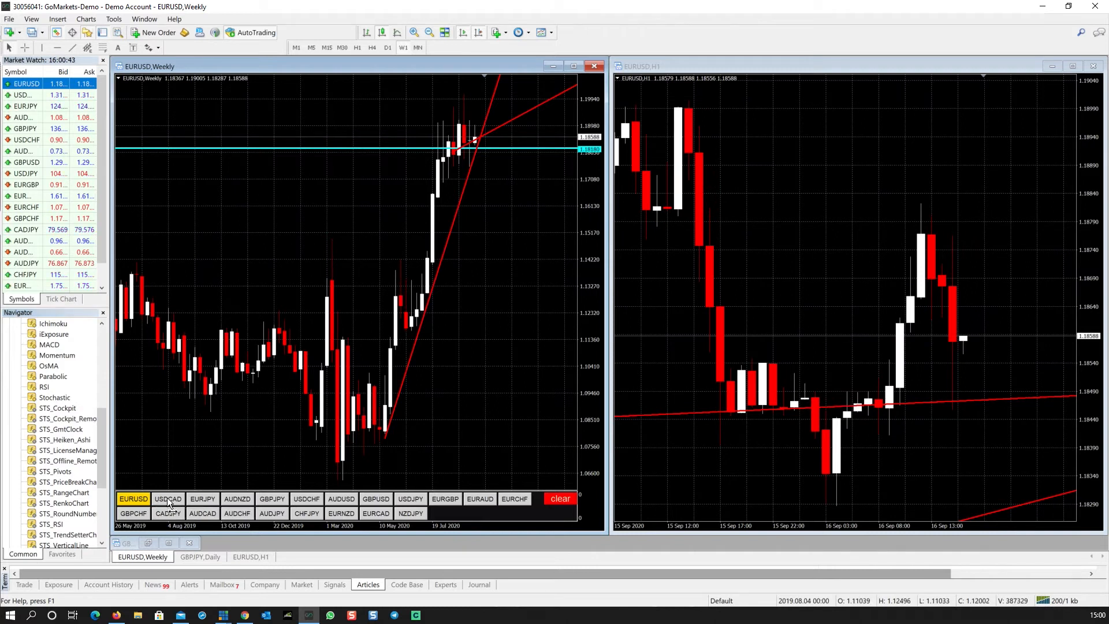
pyautogui.click(212, 499)
pyautogui.click(172, 499)
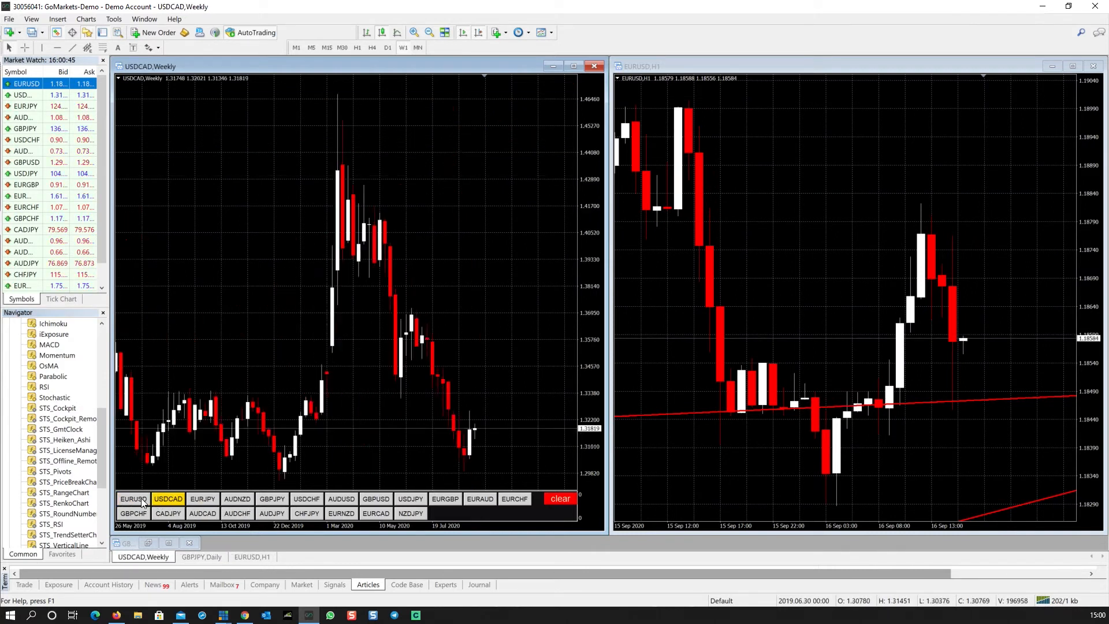
pyautogui.click(137, 500)
pyautogui.click(160, 499)
pyautogui.click(202, 499)
pyautogui.click(240, 500)
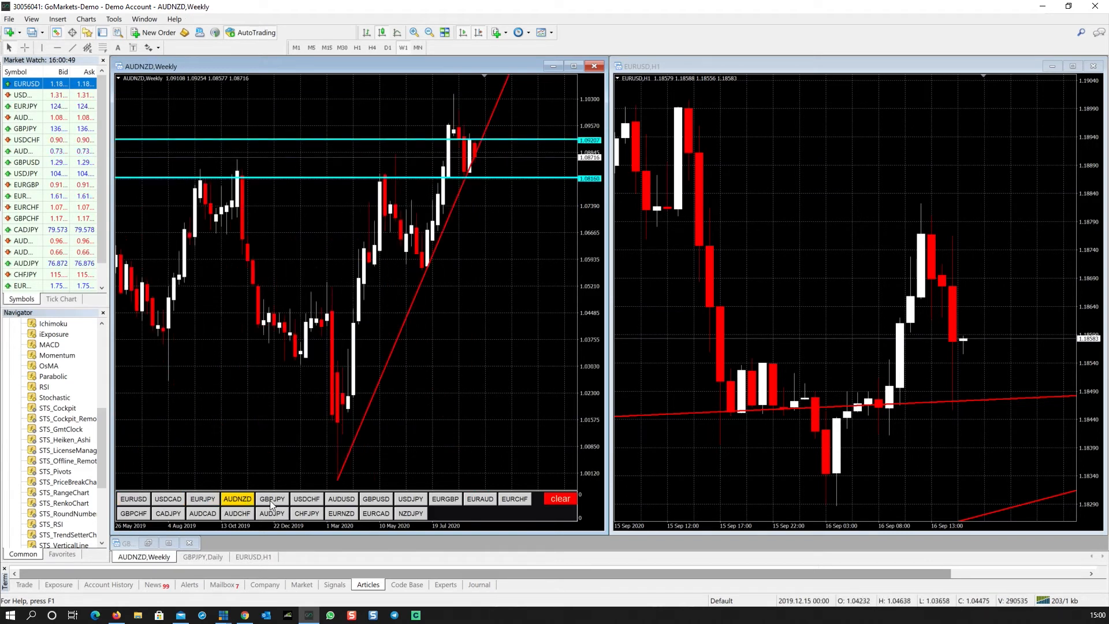
pyautogui.click(271, 500)
pyautogui.click(126, 500)
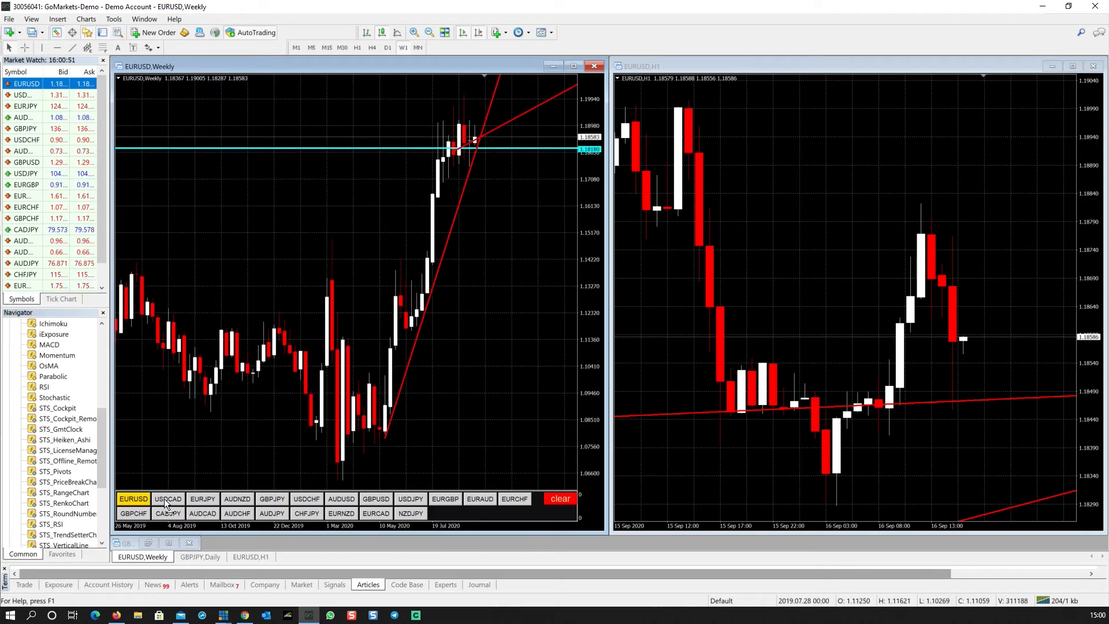
pyautogui.click(166, 499)
pyautogui.click(213, 498)
pyautogui.click(238, 498)
pyautogui.click(275, 499)
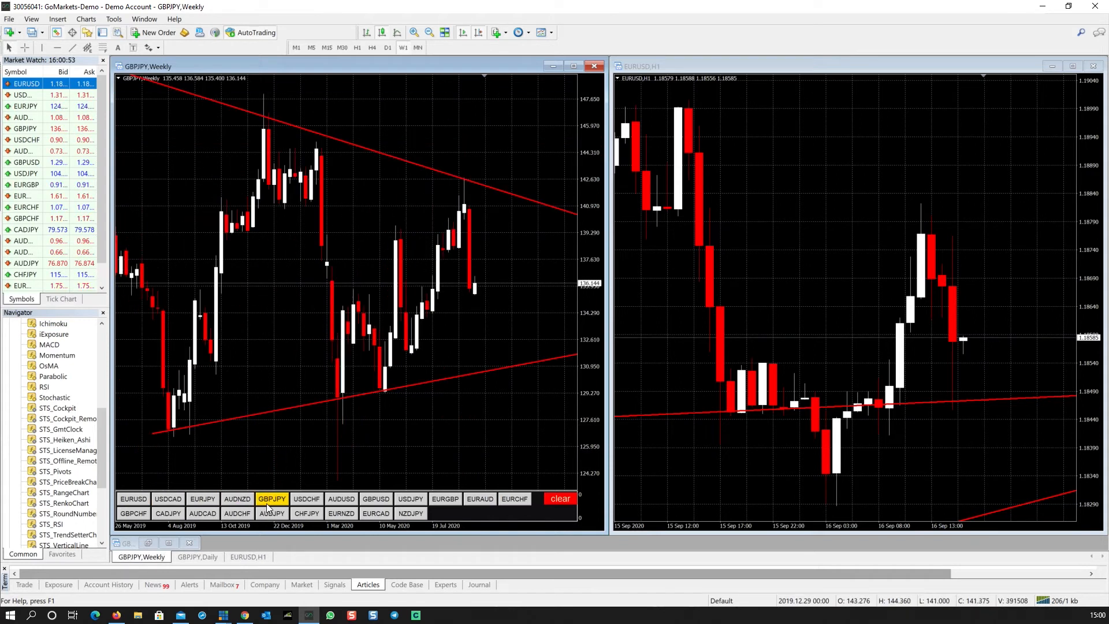
pyautogui.click(133, 500)
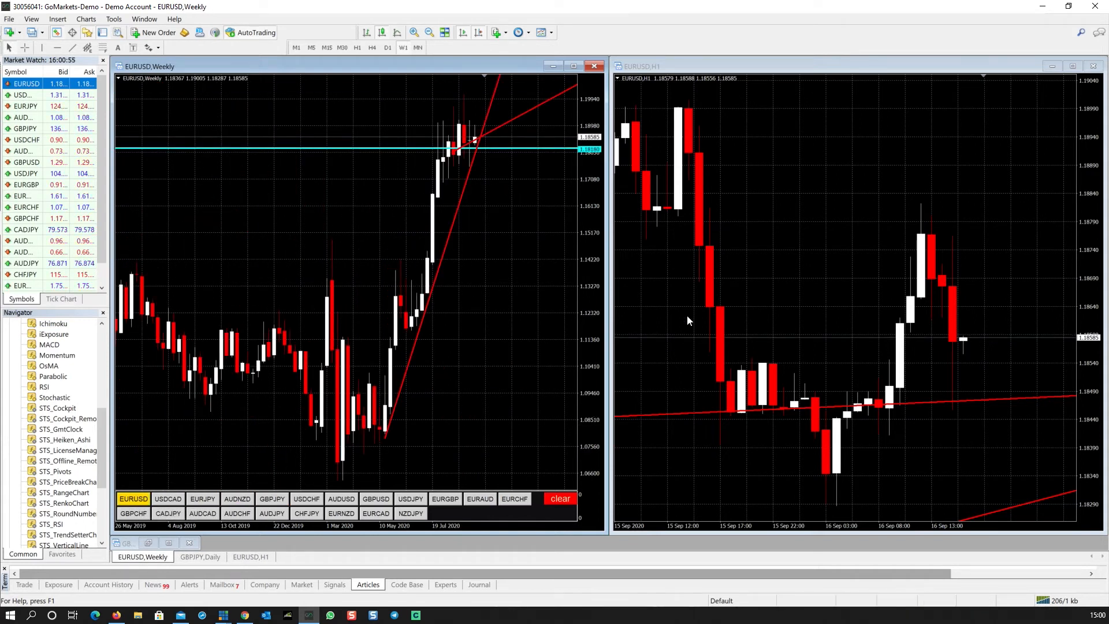
# - Set STS_Cockpit_Remote's Sync symbol with cockpit input to true on the EURUSD H1 chart, apply it and close the indicator list
pyautogui.click(789, 244)
pyautogui.rightClick(789, 244)
pyautogui.click(809, 306)
pyautogui.doubleClick(369, 172)
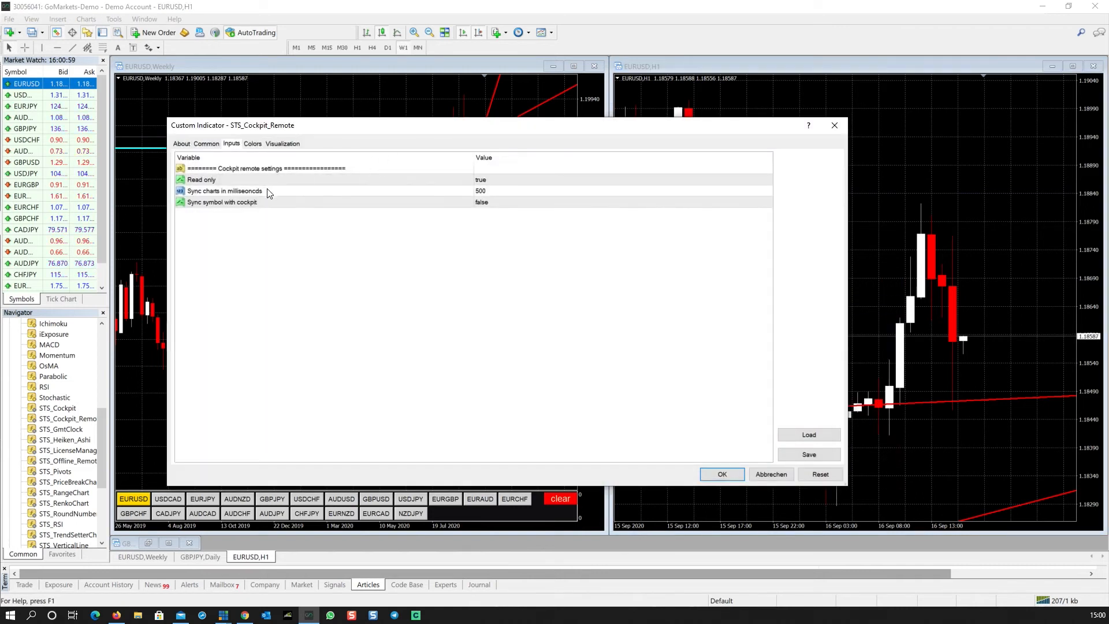
pyautogui.doubleClick(483, 204)
pyautogui.doubleClick(493, 202)
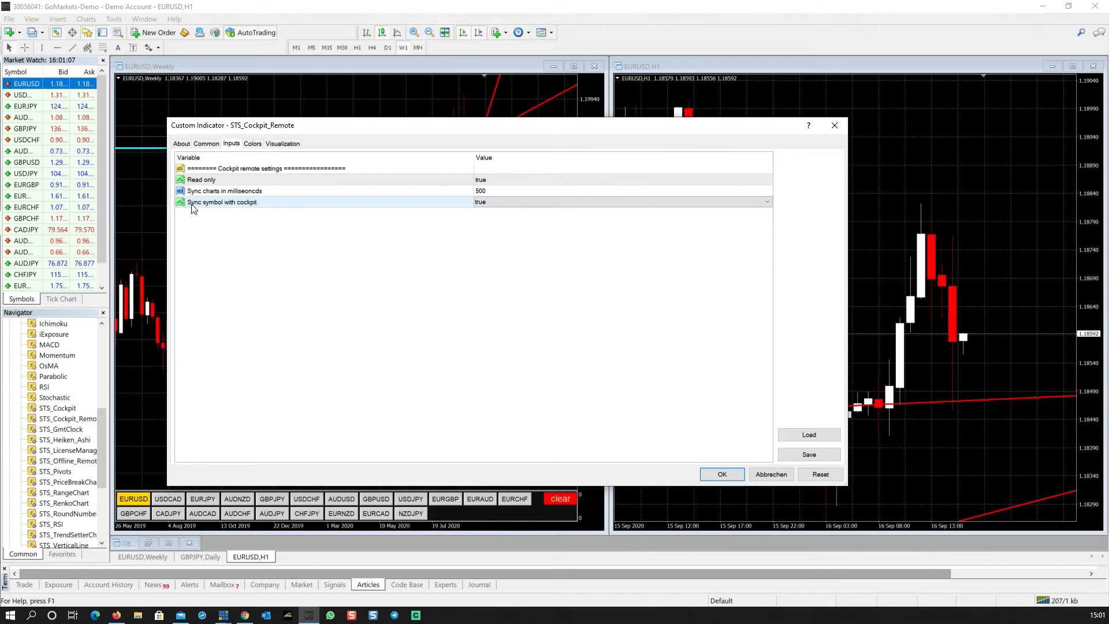
pyautogui.click(519, 222)
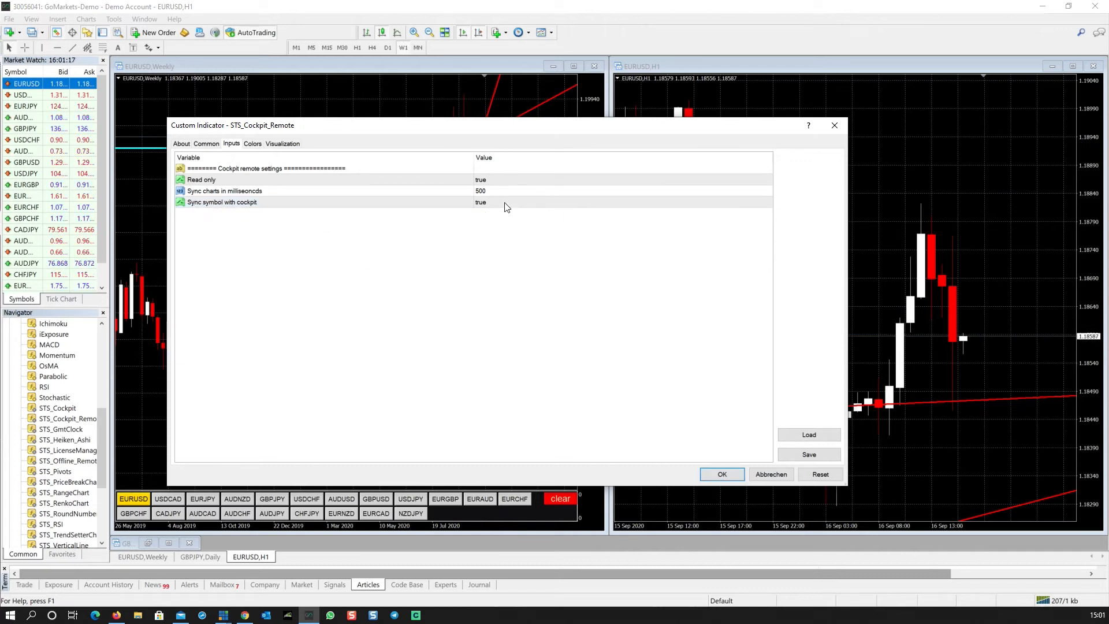
pyautogui.click(722, 474)
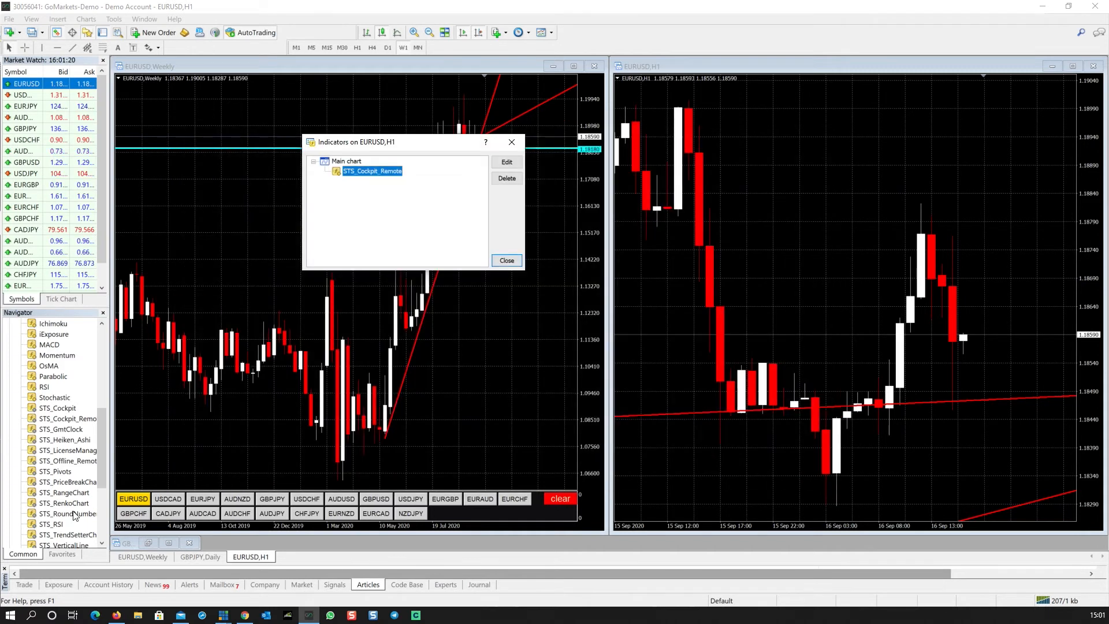
pyautogui.click(163, 499)
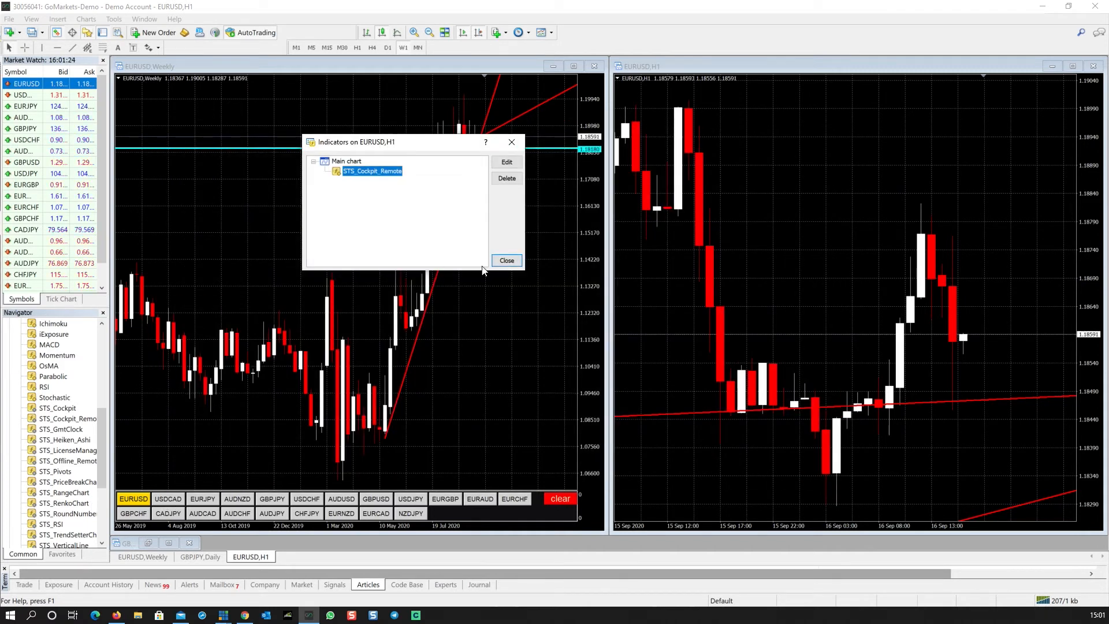
pyautogui.click(506, 261)
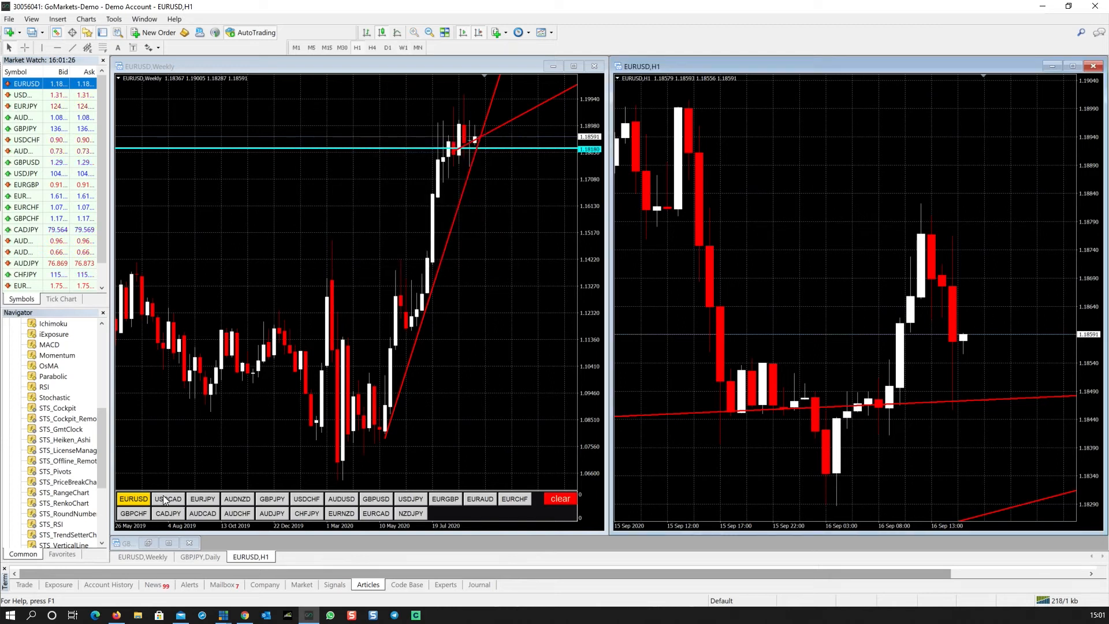
# - Test the symbol synchronisation by switching the cockpit chart through USDCAD, EURJPY, AUDNZD, GBPJPY and USDCHF, and return to EURUSD
pyautogui.click(165, 500)
pyautogui.click(207, 500)
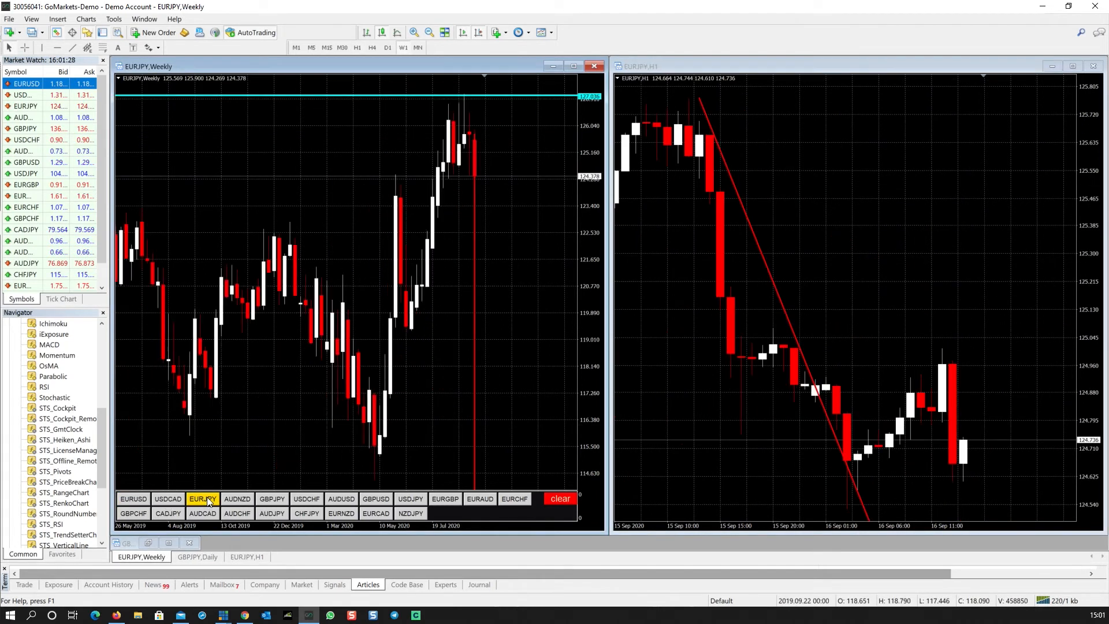
pyautogui.click(236, 499)
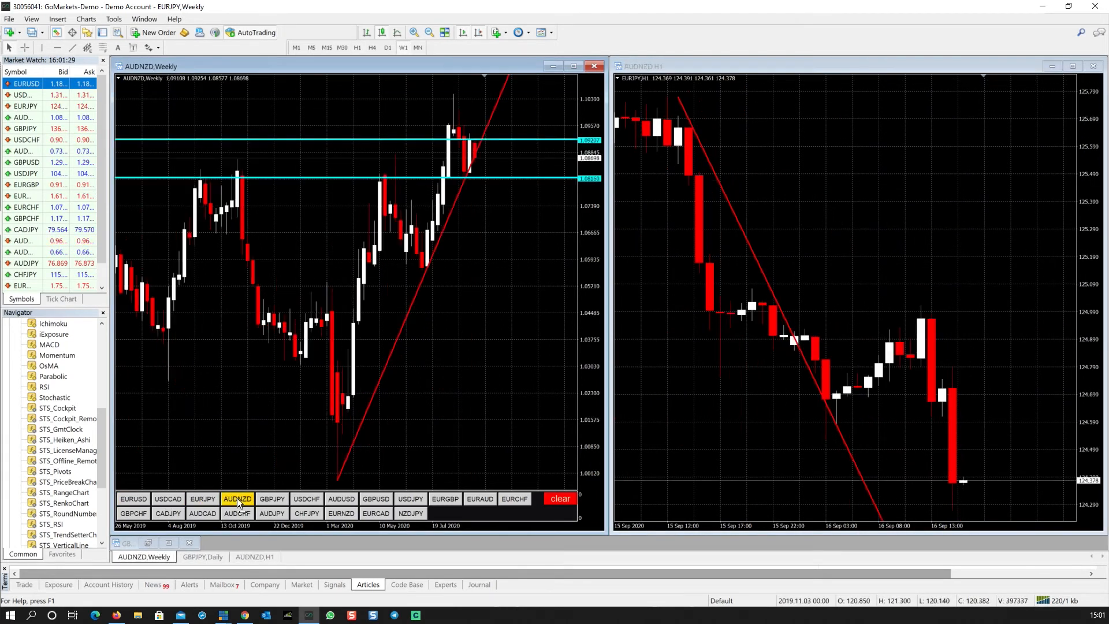
pyautogui.click(268, 500)
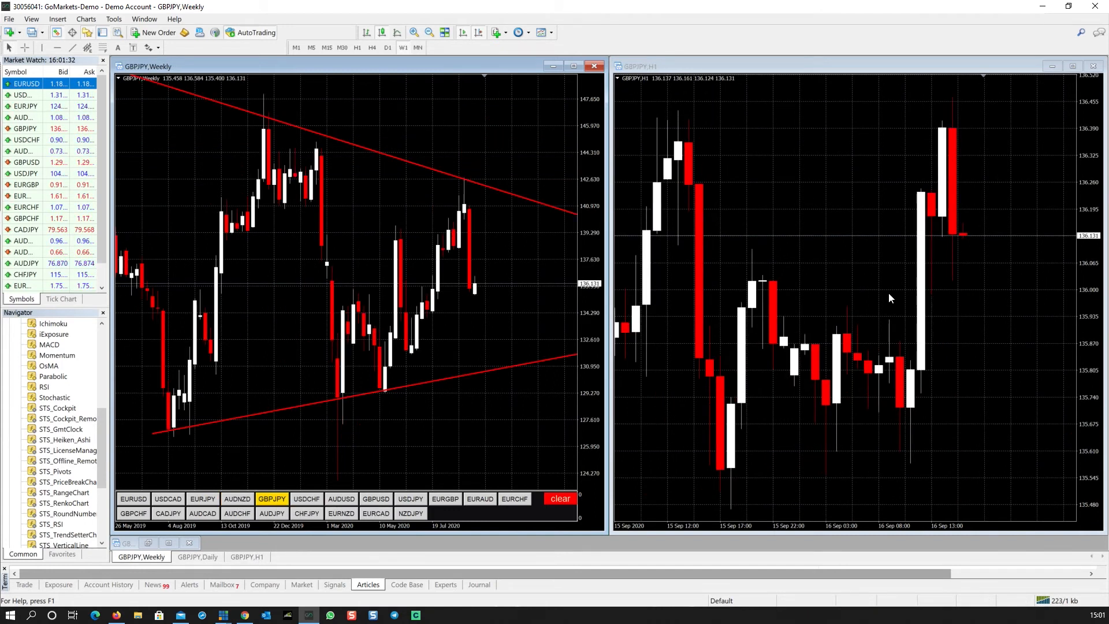
pyautogui.click(307, 500)
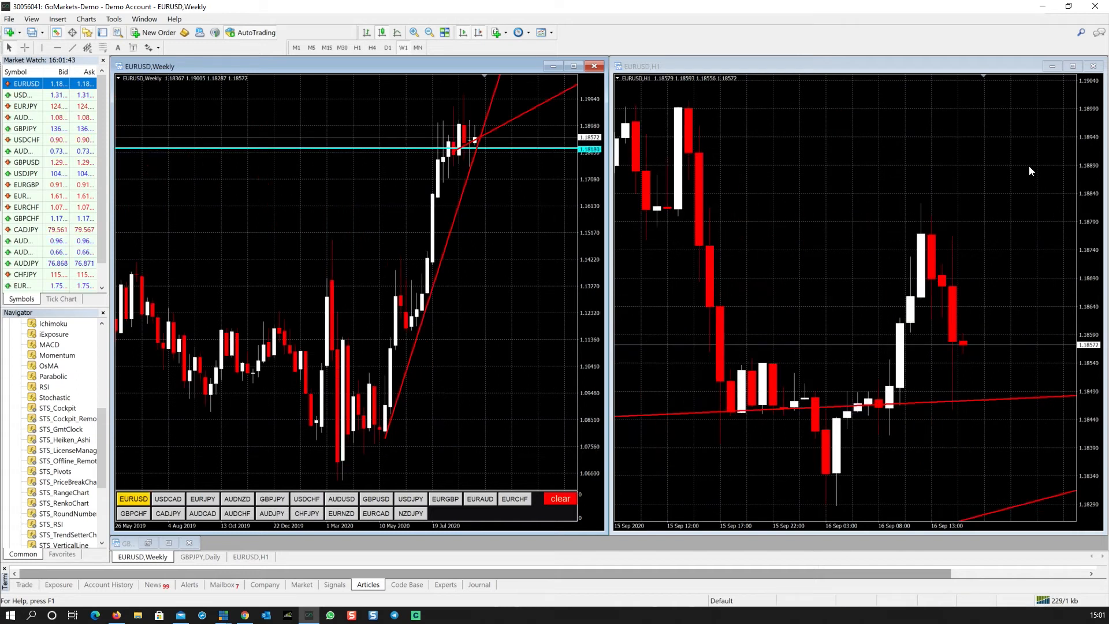
# - Draw a horizontal line at about 1.1355 on the weekly EURUSD chart and check for it on the H1 chart
pyautogui.moveTo(1084, 171); pyautogui.dragTo(1079, 251)
pyautogui.moveTo(927, 528); pyautogui.dragTo(883, 527)
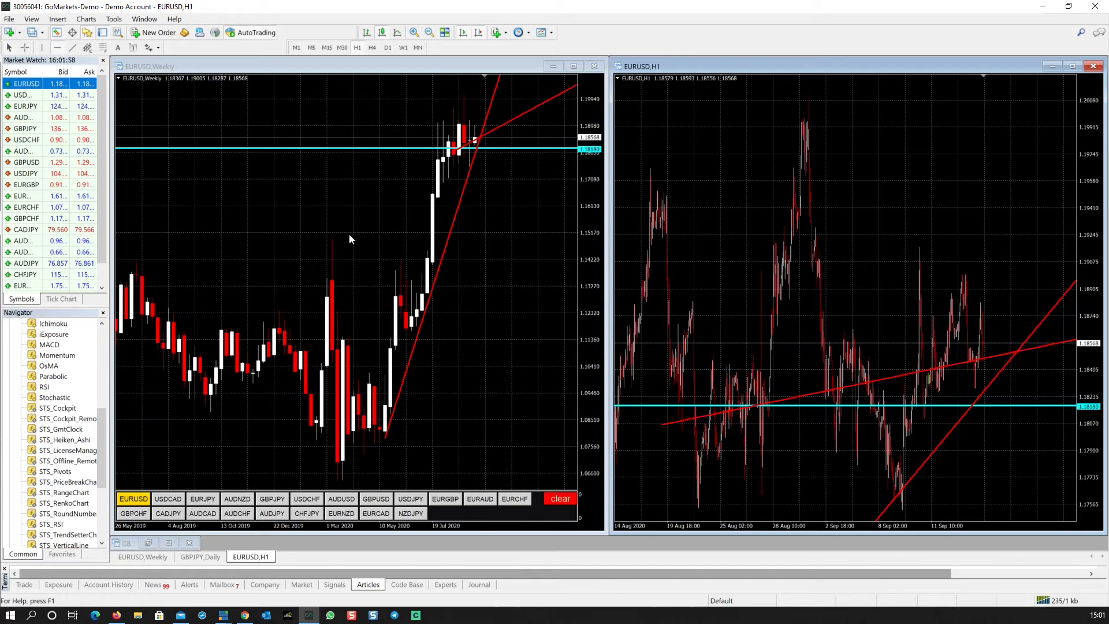
pyautogui.click(449, 256)
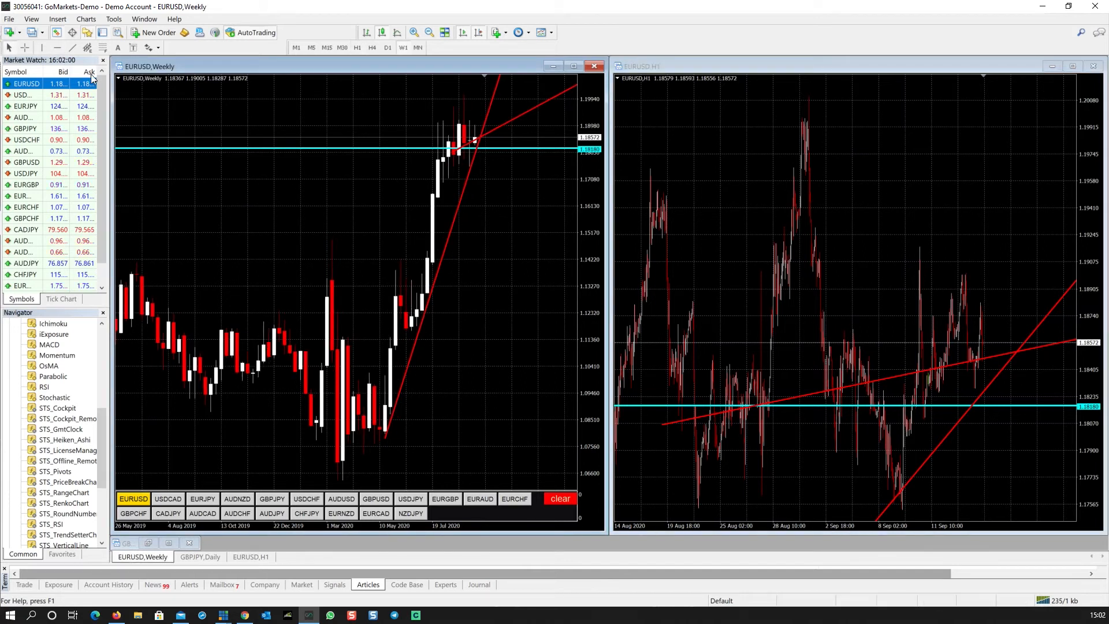
pyautogui.click(56, 48)
pyautogui.moveTo(485, 254); pyautogui.dragTo(488, 278)
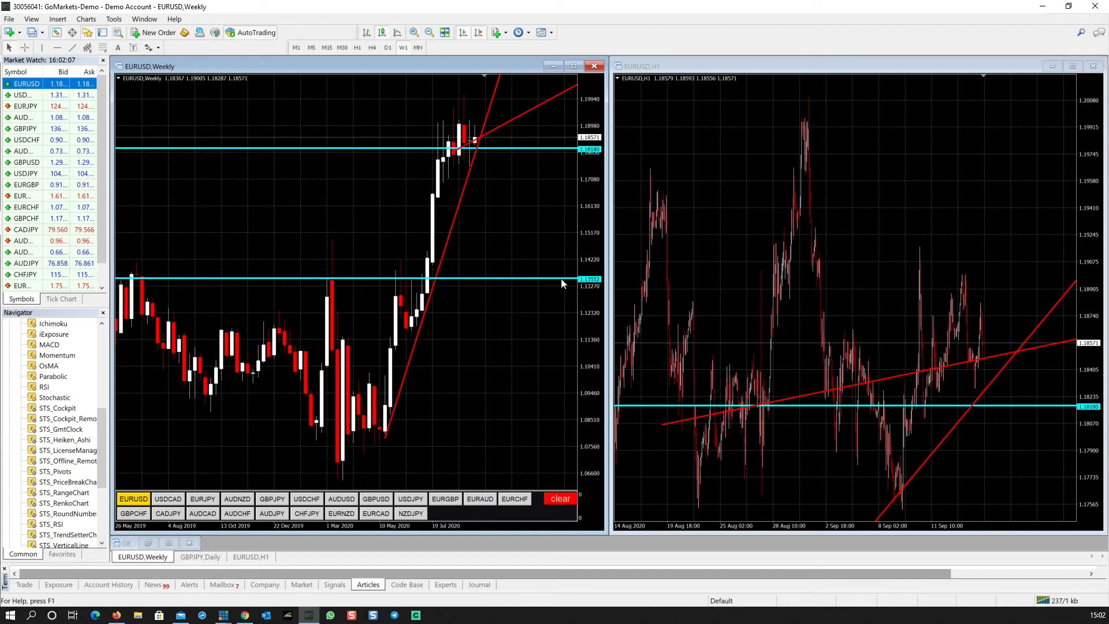
pyautogui.click(1094, 166)
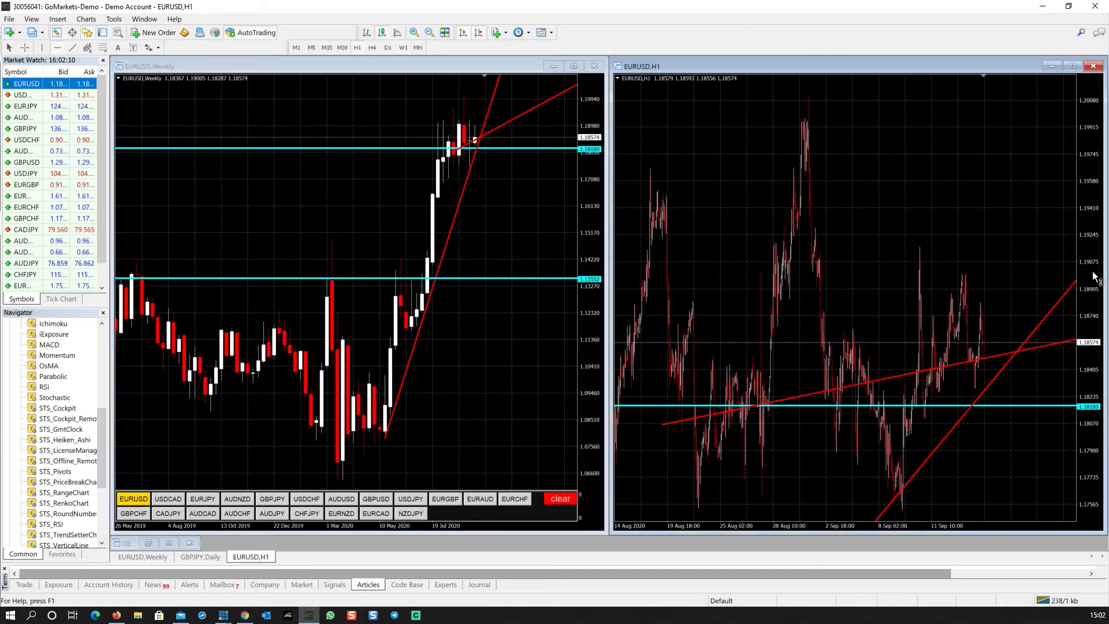
pyautogui.moveTo(1090, 238); pyautogui.dragTo(1085, 457)
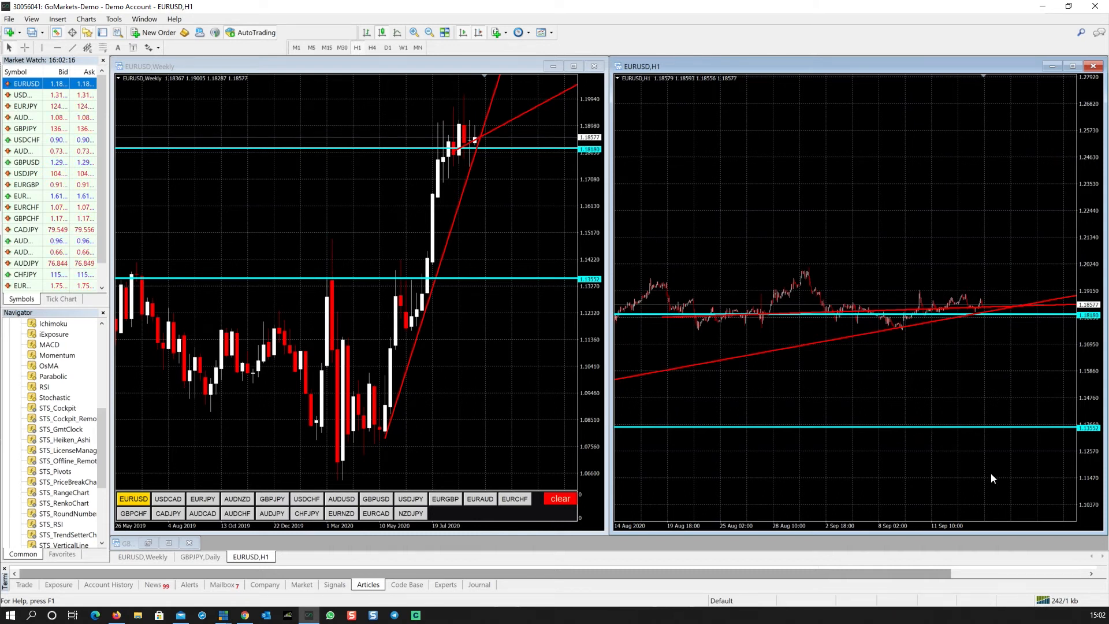
pyautogui.moveTo(1083, 255); pyautogui.dragTo(1084, 110)
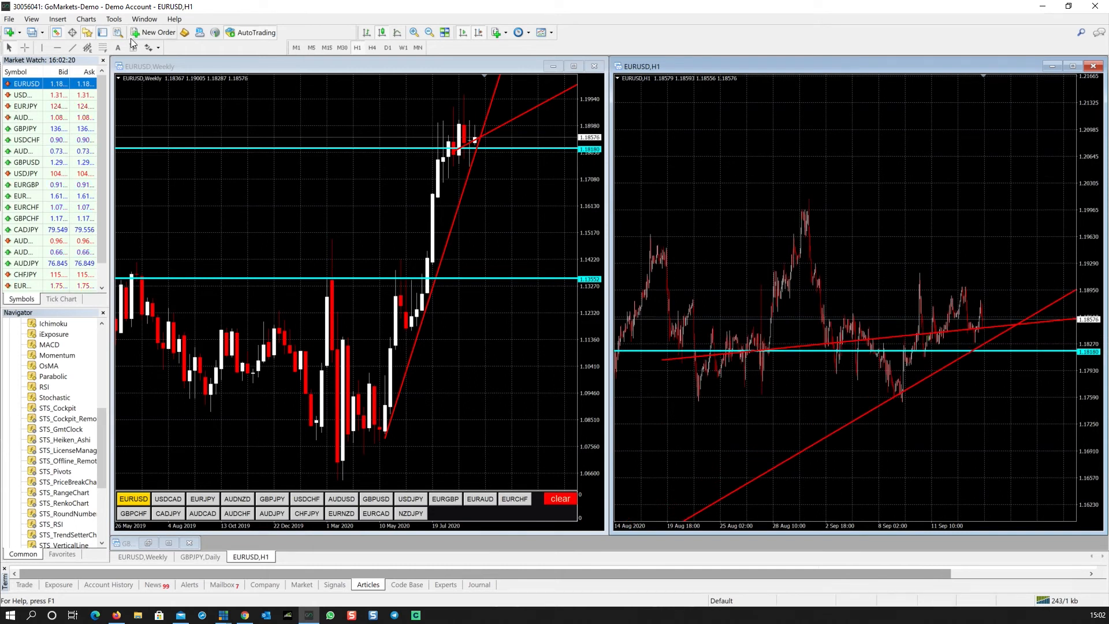
# - Draw a horizontal line at about 1.1994 on the EURUSD H1 chart, near its highest peak
pyautogui.click(59, 47)
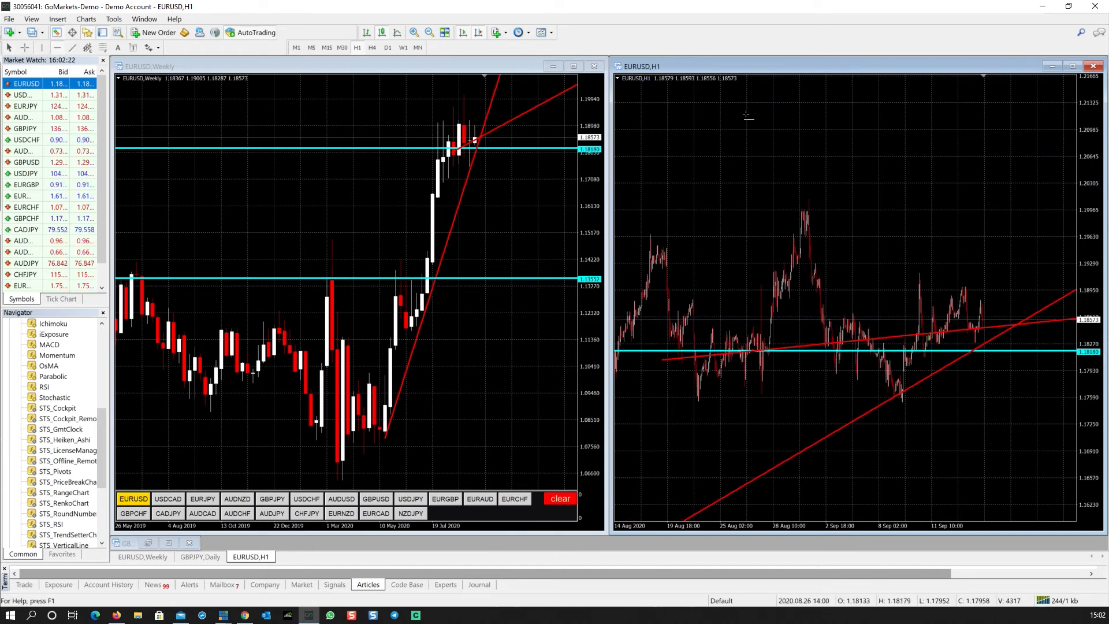
pyautogui.click(833, 214)
pyautogui.moveTo(832, 214); pyautogui.dragTo(833, 212)
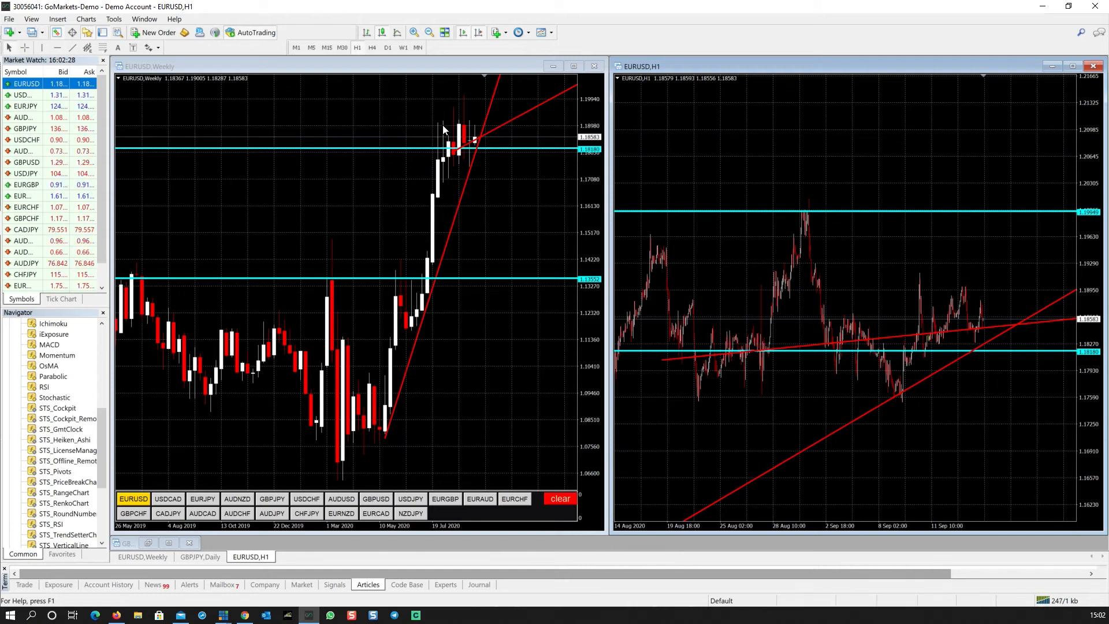
# - Set STS_Cockpit_Remote's Read only input to false on the EURUSD H1 chart, apply it and close the indicator list
pyautogui.rightClick(802, 156)
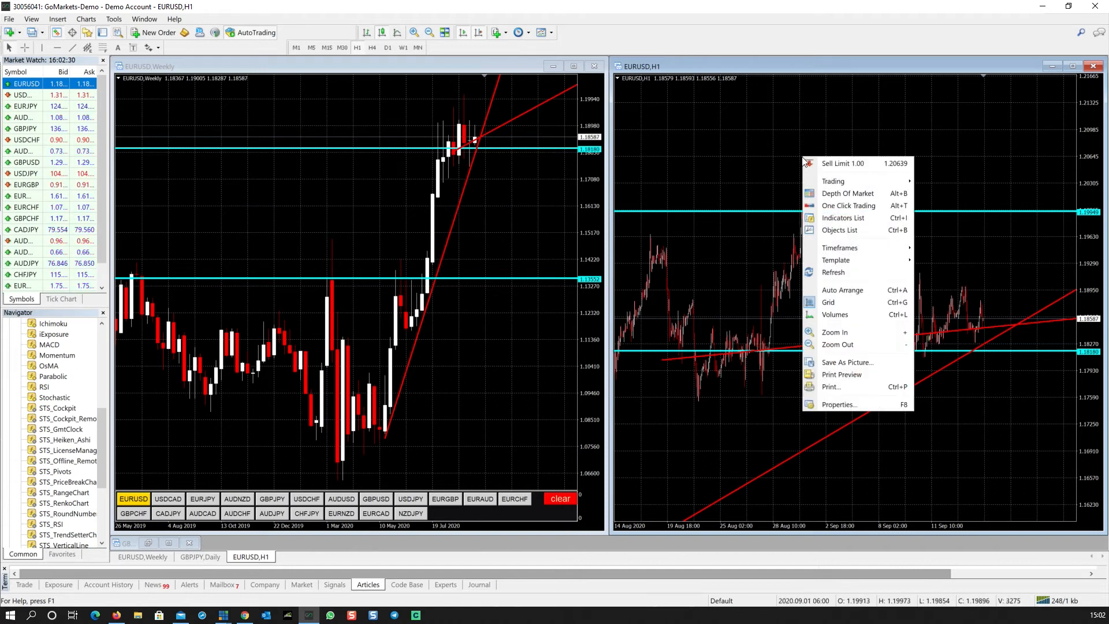
pyautogui.click(849, 220)
pyautogui.doubleClick(362, 172)
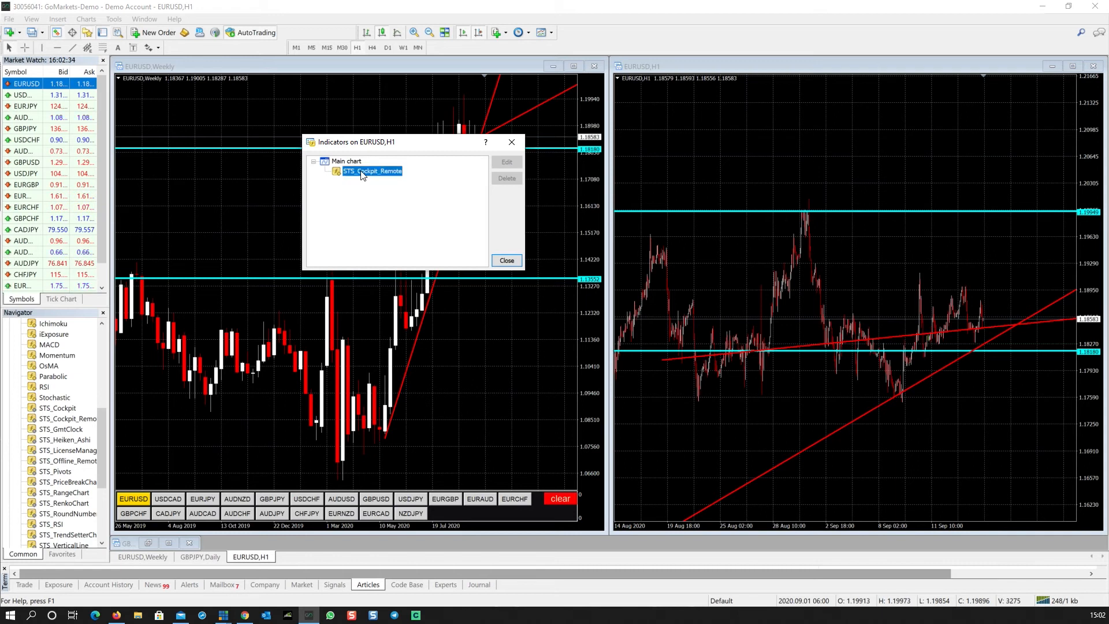
pyautogui.click(234, 181)
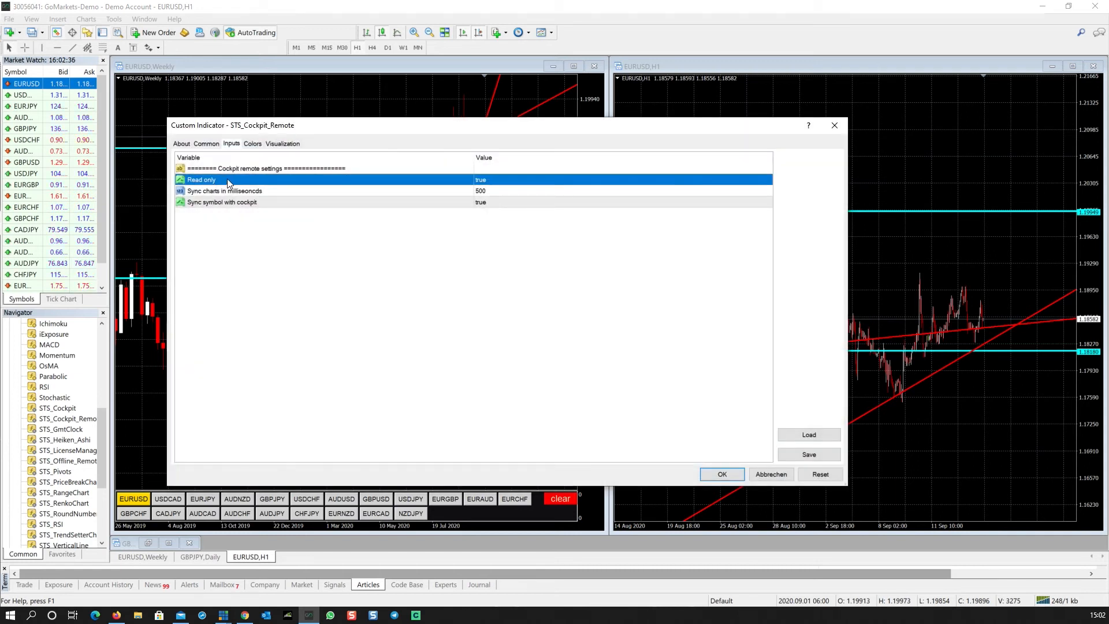
pyautogui.moveTo(668, 126); pyautogui.dragTo(622, 354)
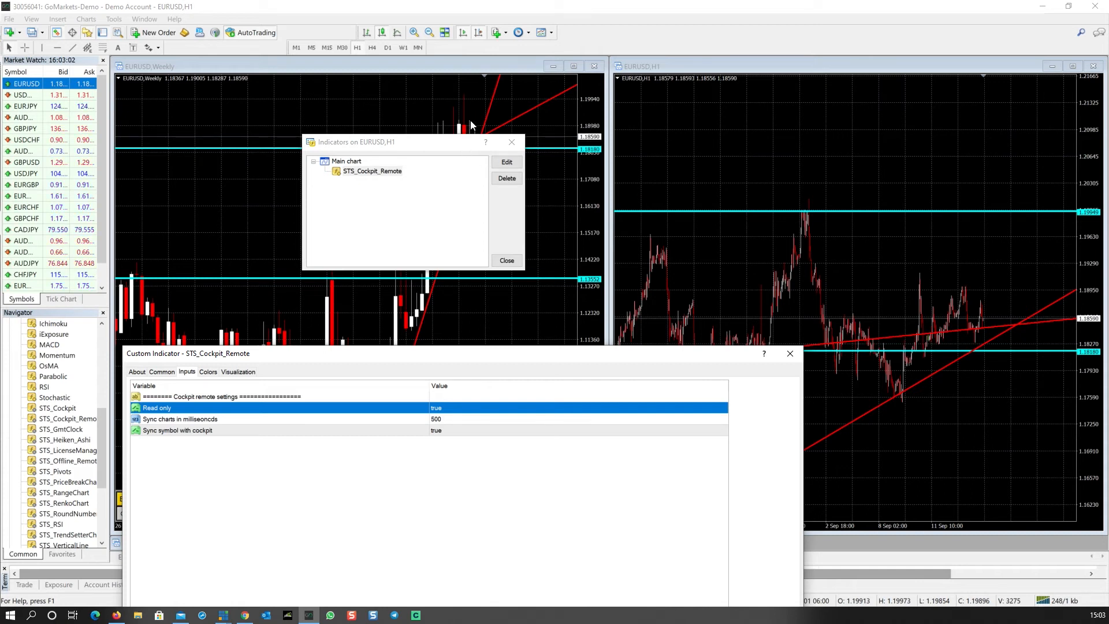
pyautogui.click(446, 409)
pyautogui.click(456, 411)
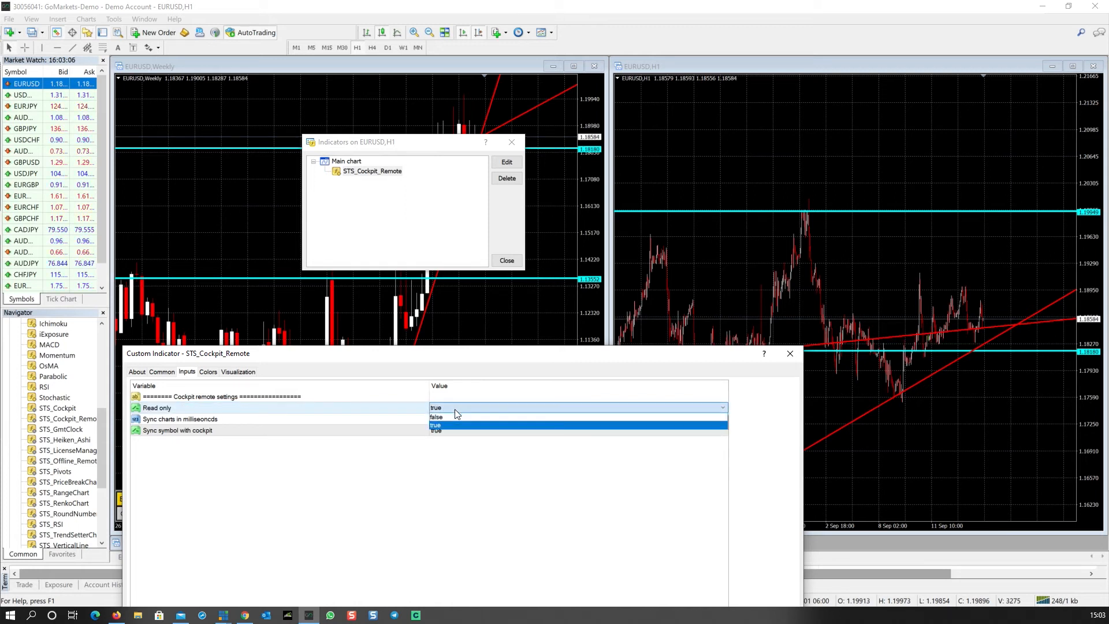
pyautogui.click(452, 418)
pyautogui.moveTo(559, 362); pyautogui.dragTo(674, 123)
pyautogui.click(787, 467)
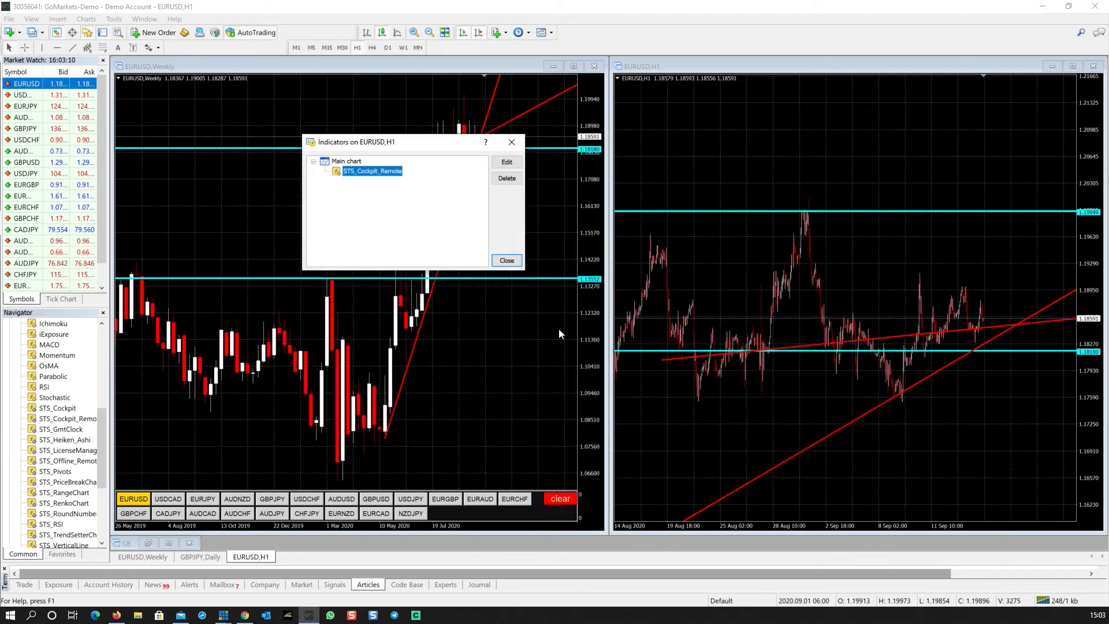
pyautogui.click(513, 263)
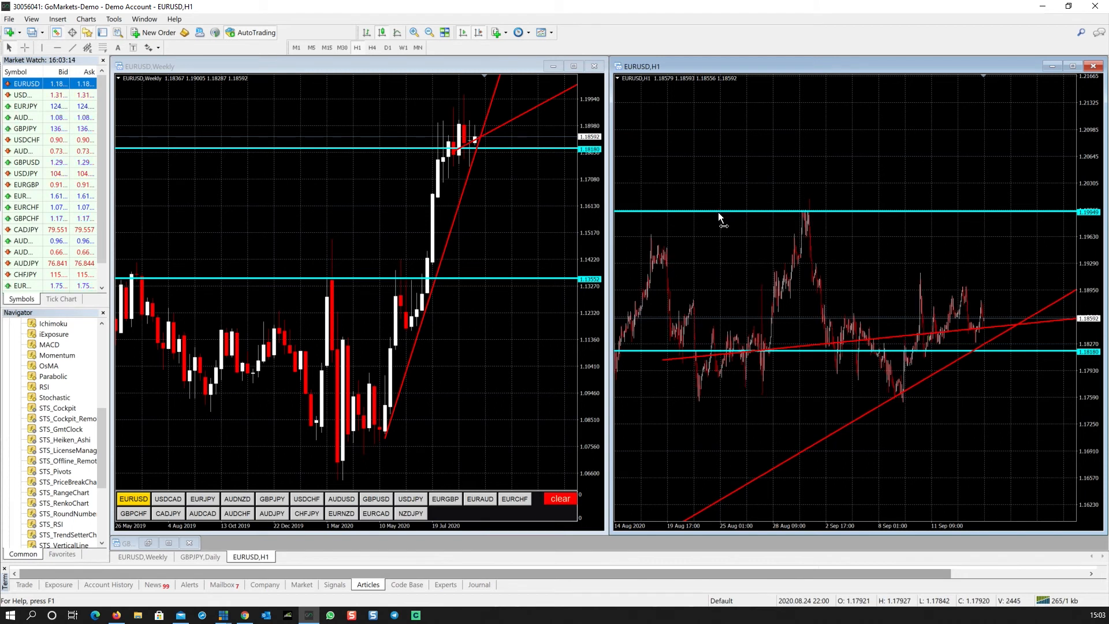
# - Lower the H1 chart's top horizontal line to about 1.196 and draw another horizontal line at about 1.2000, near the highest peak
pyautogui.moveTo(718, 215); pyautogui.dragTo(718, 245)
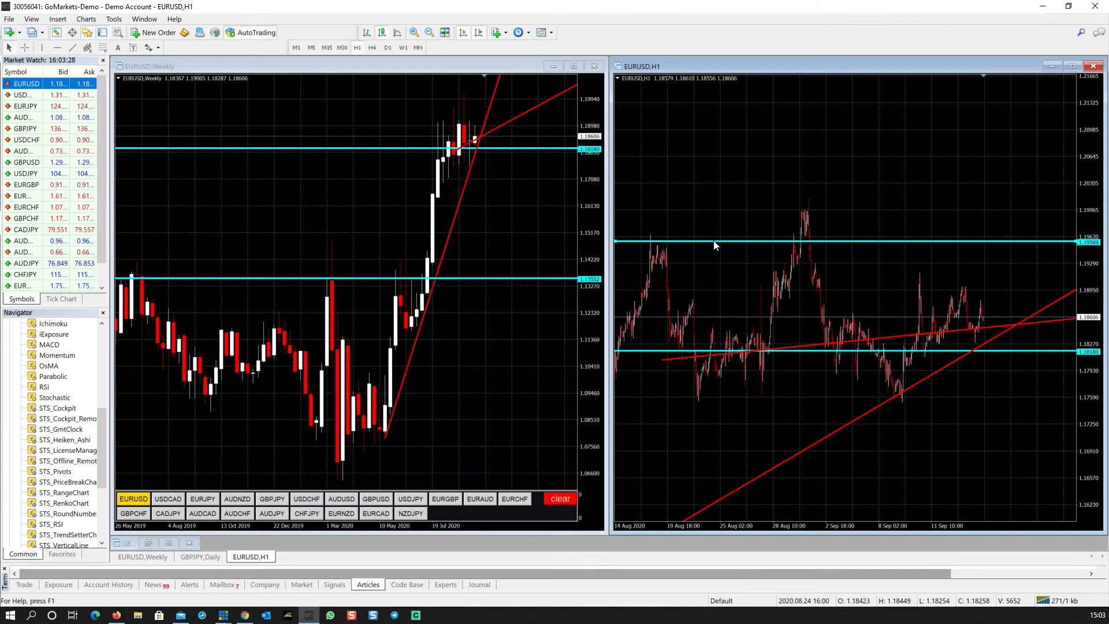
pyautogui.click(57, 47)
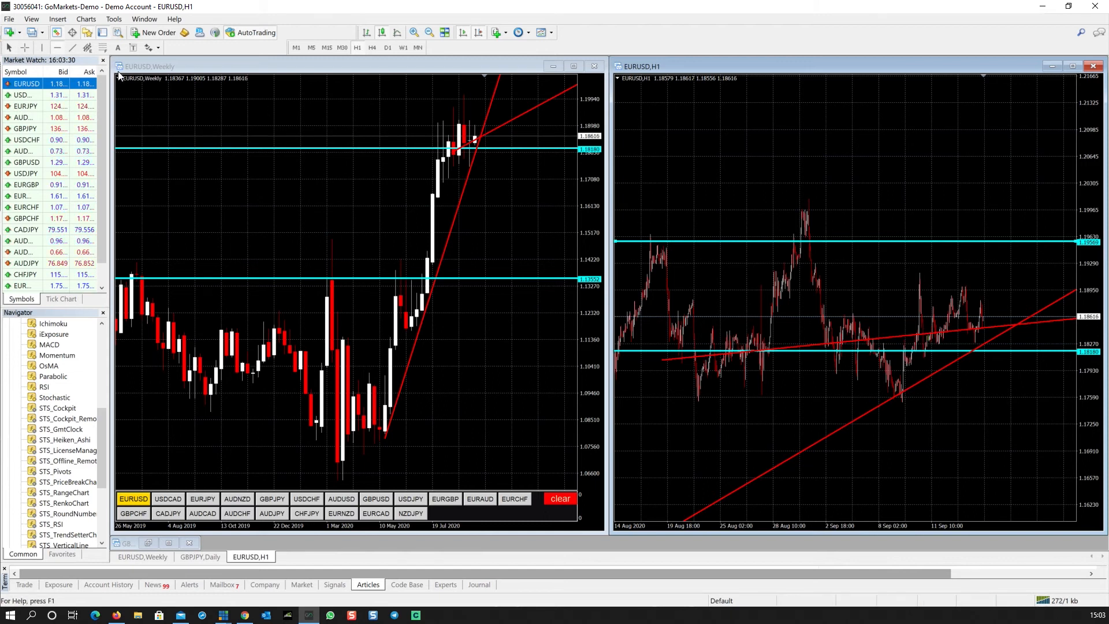
pyautogui.moveTo(832, 166); pyautogui.dragTo(835, 208)
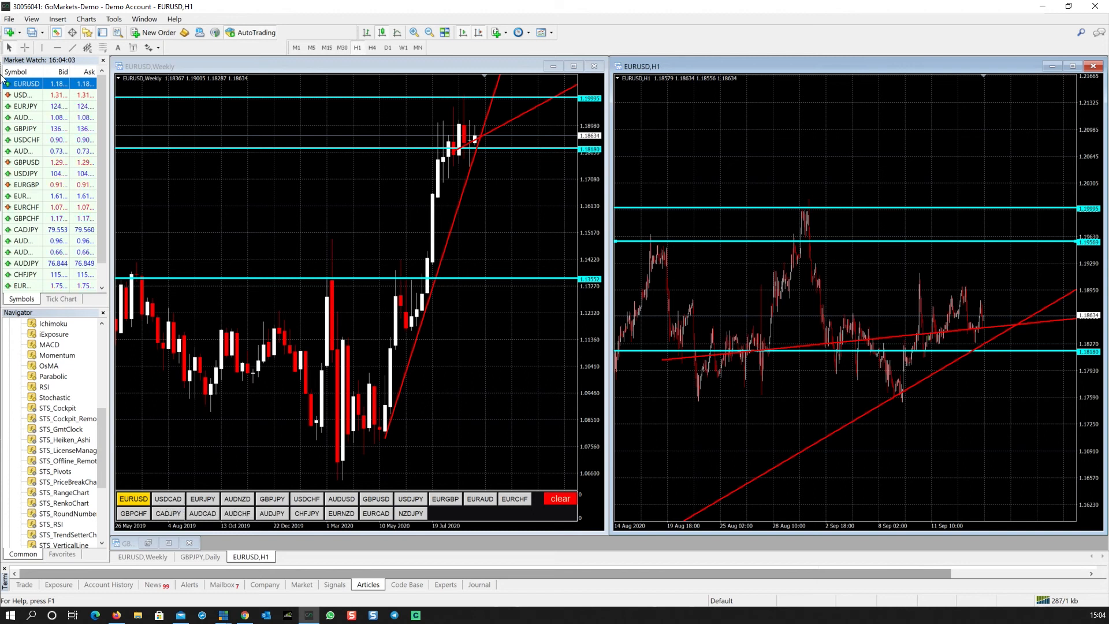
# - Move GBPJPY to the first place in the Market Watch list and activate the weekly chart to refresh the cockpit's symbol order
pyautogui.click(25, 129)
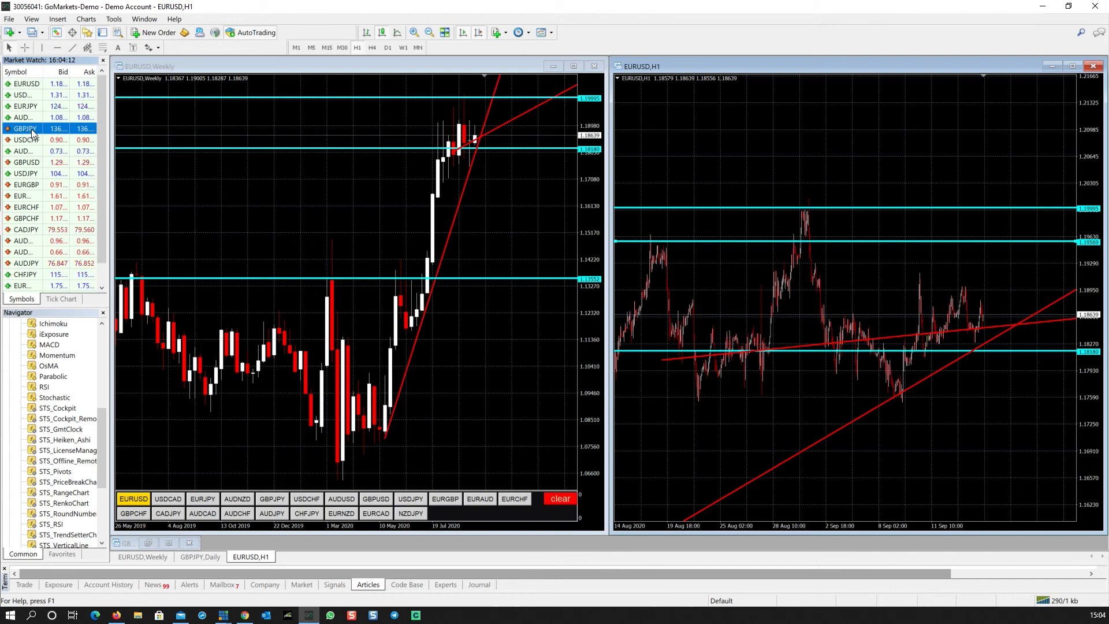
pyautogui.moveTo(32, 130); pyautogui.dragTo(33, 80)
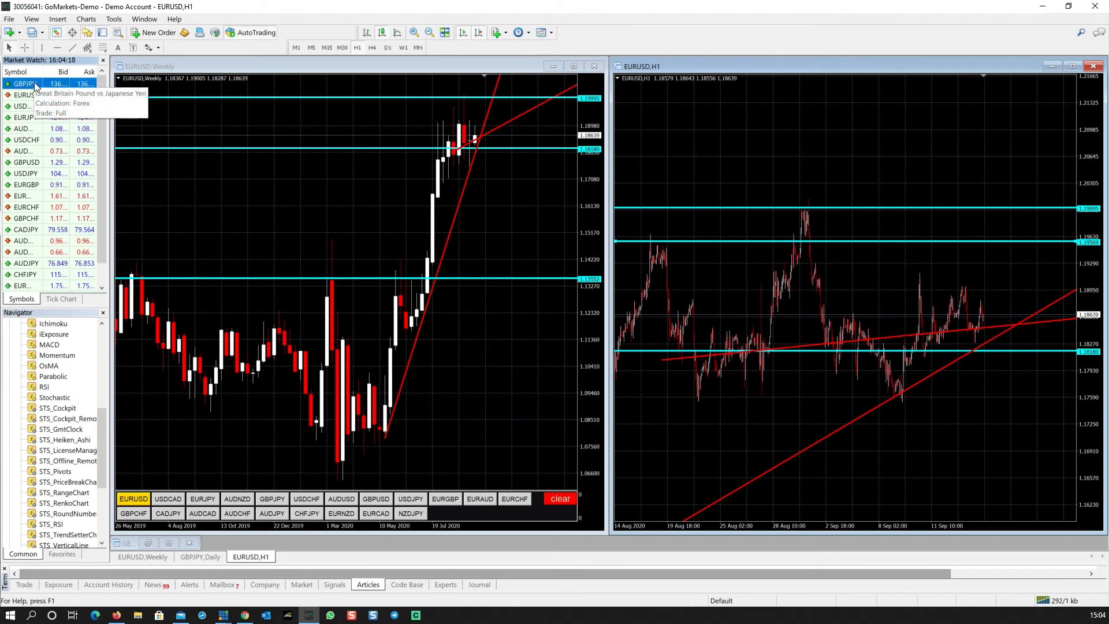
pyautogui.click(170, 498)
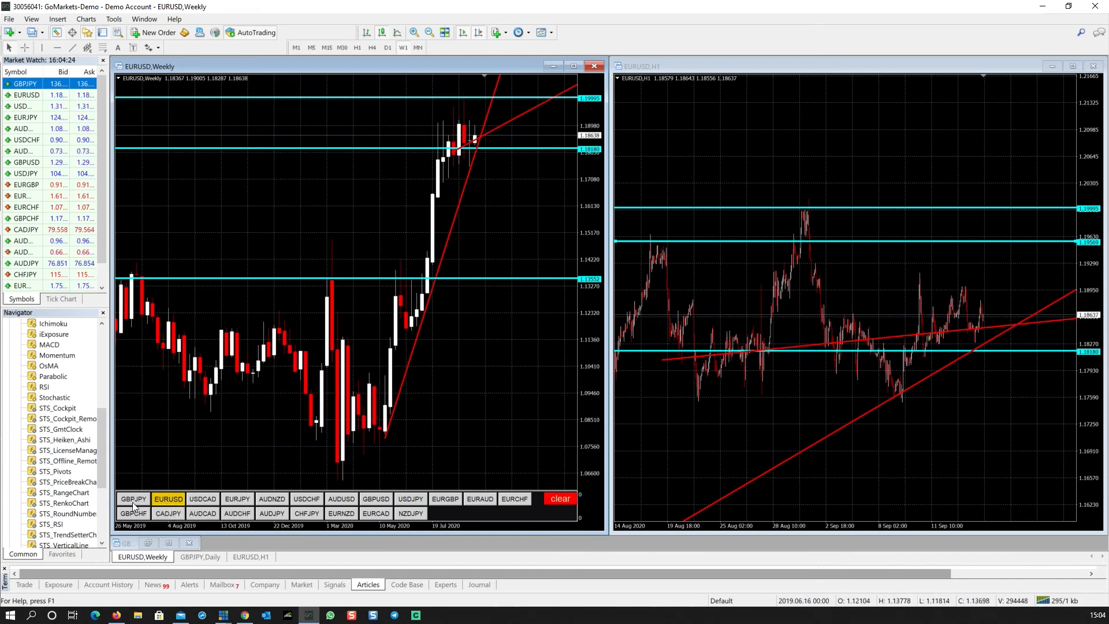
# - Test the reordered cockpit symbols by switching the charts through GBPJPY, EURUSD and USDCAD
pyautogui.click(134, 501)
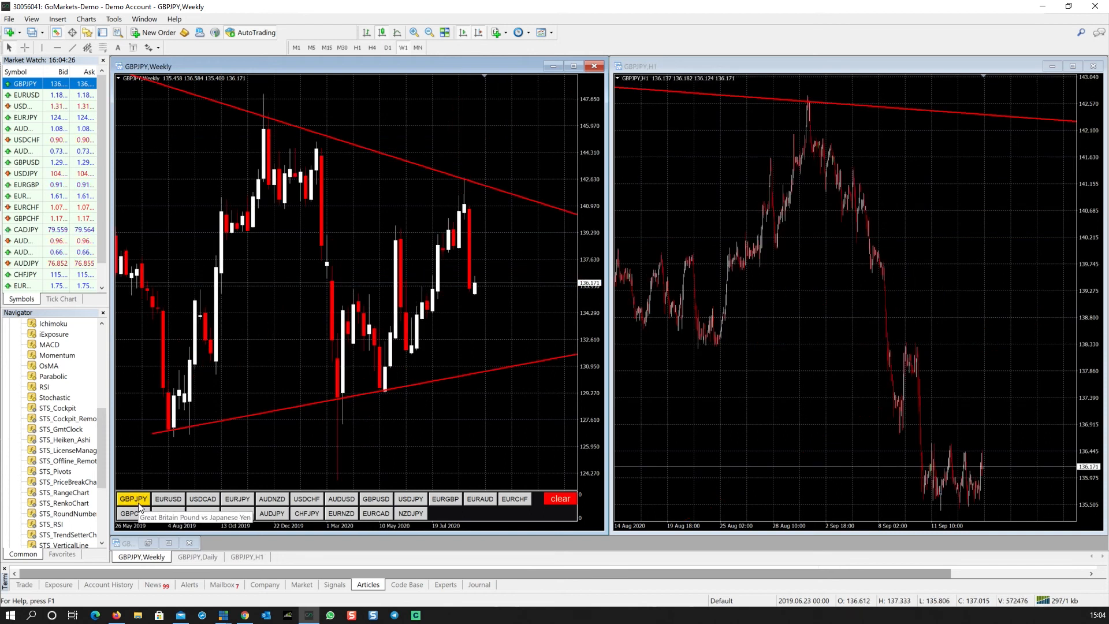
pyautogui.click(164, 498)
pyautogui.click(202, 498)
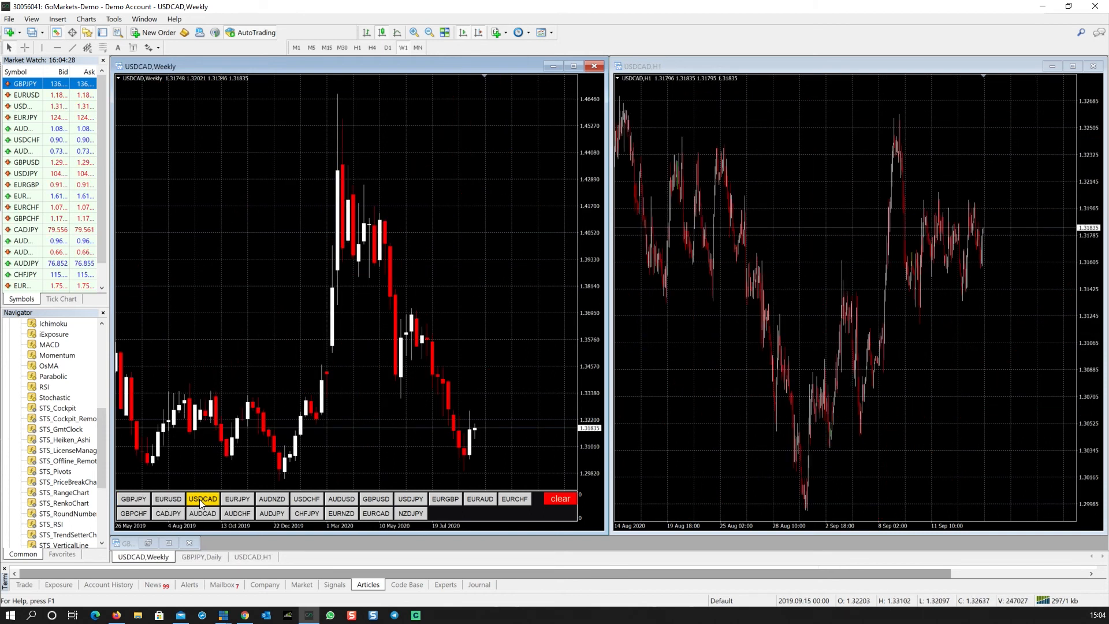
# - Move CHFJPY directly below GBPJPY in the Market Watch list and switch the cockpit chart to EURUSD
pyautogui.click(26, 276)
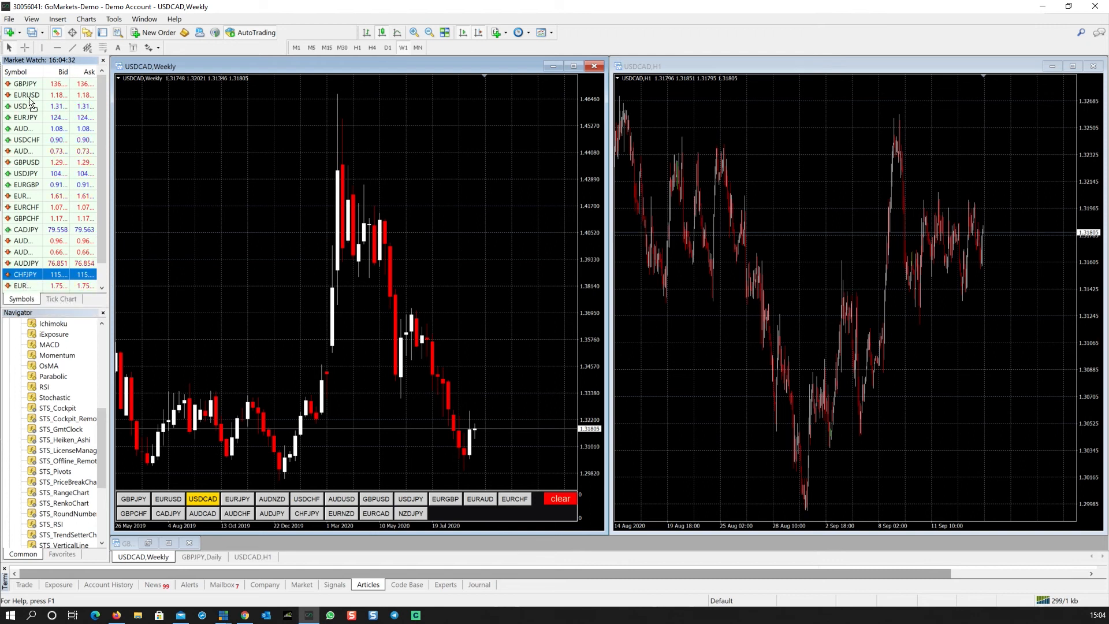
pyautogui.moveTo(30, 95); pyautogui.dragTo(28, 96)
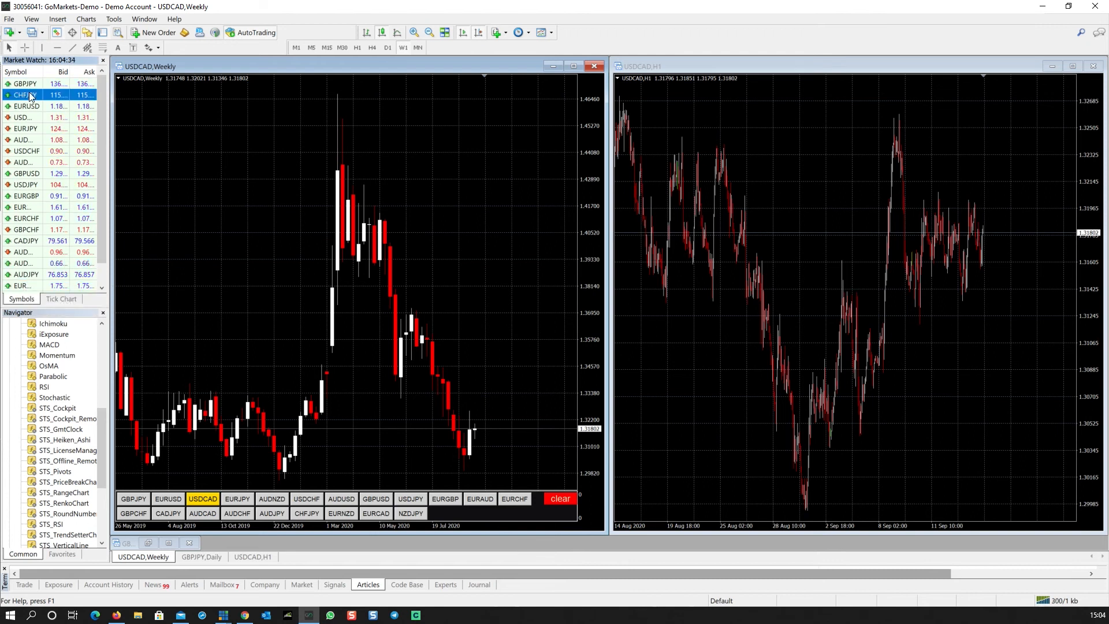
pyautogui.click(170, 499)
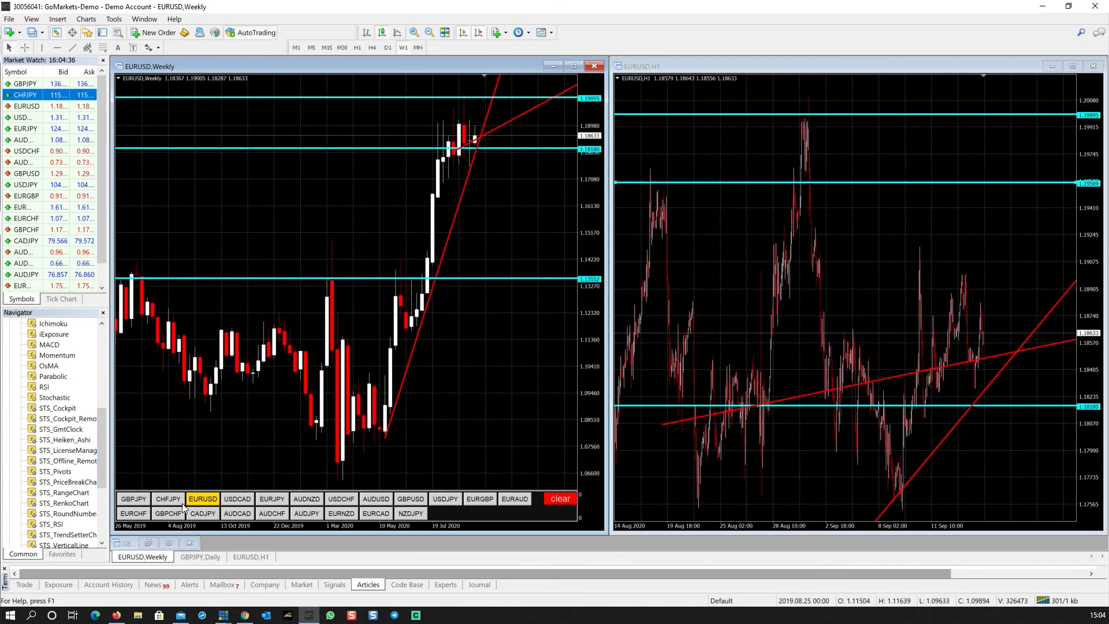